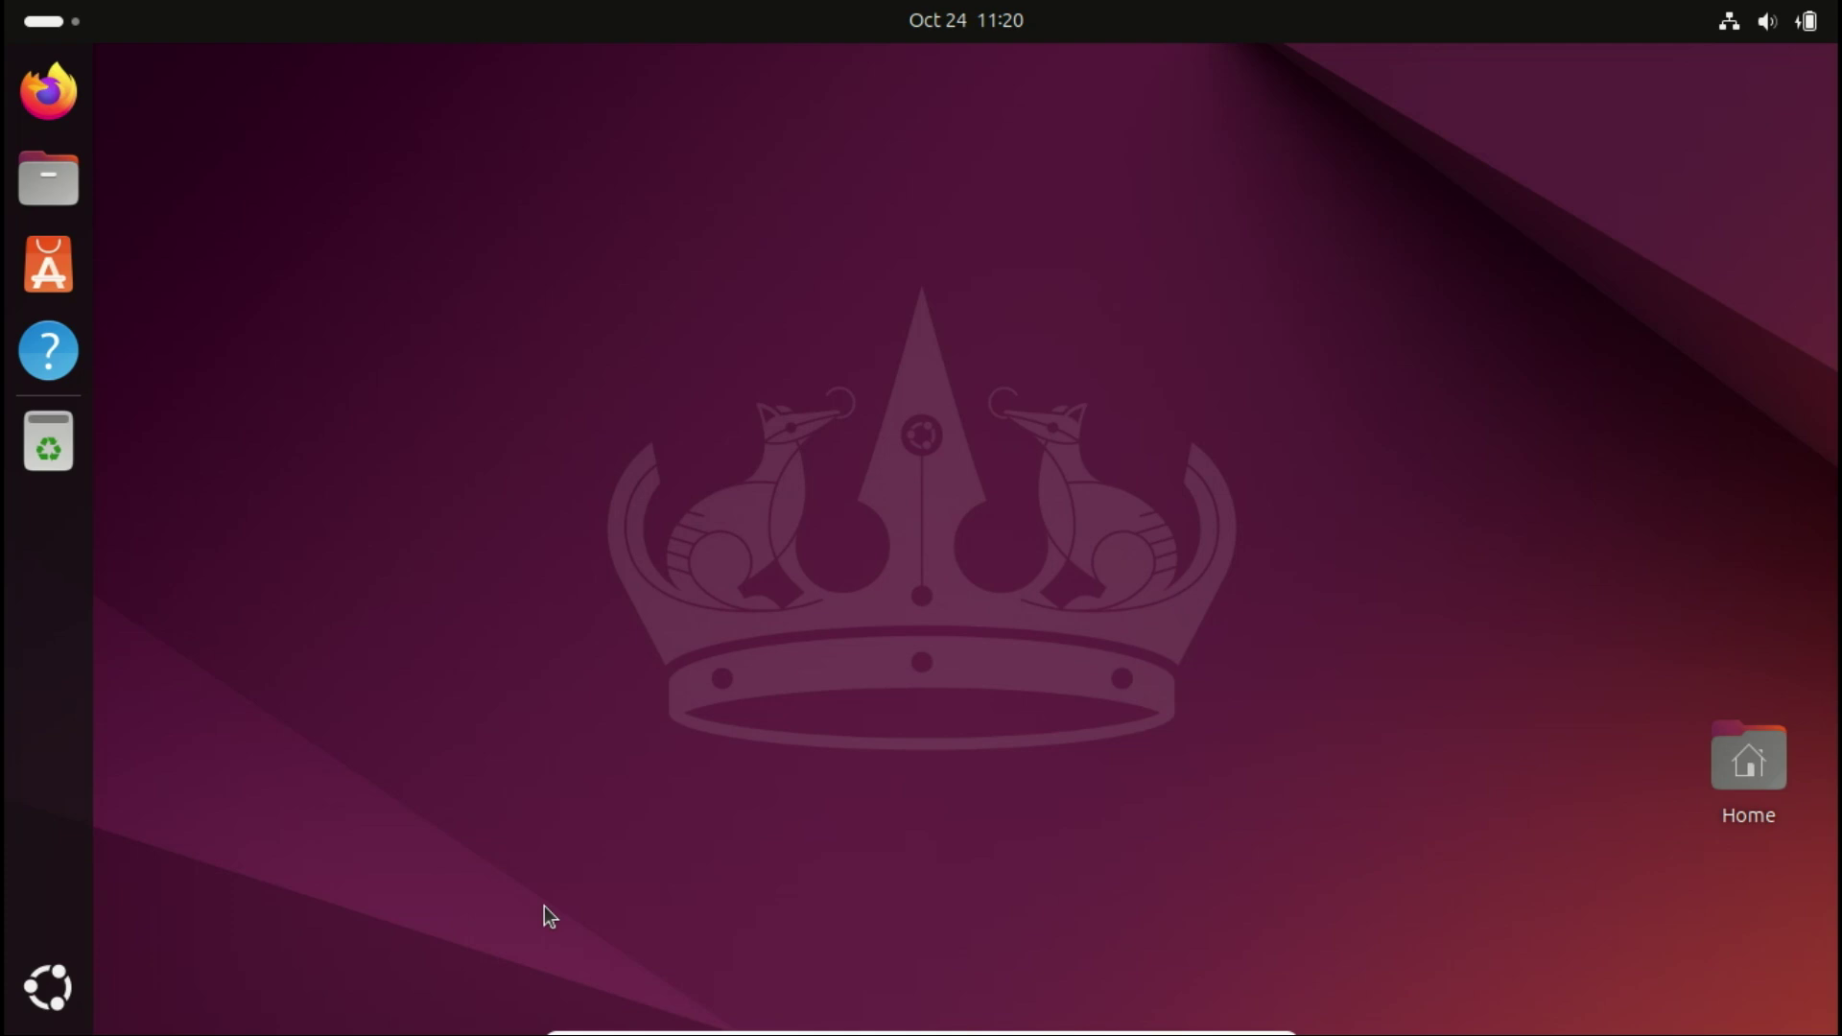
Step: Open a terminal and run sudo adduser walu, authenticating with the sudo password
key(ctrl+alt+t)
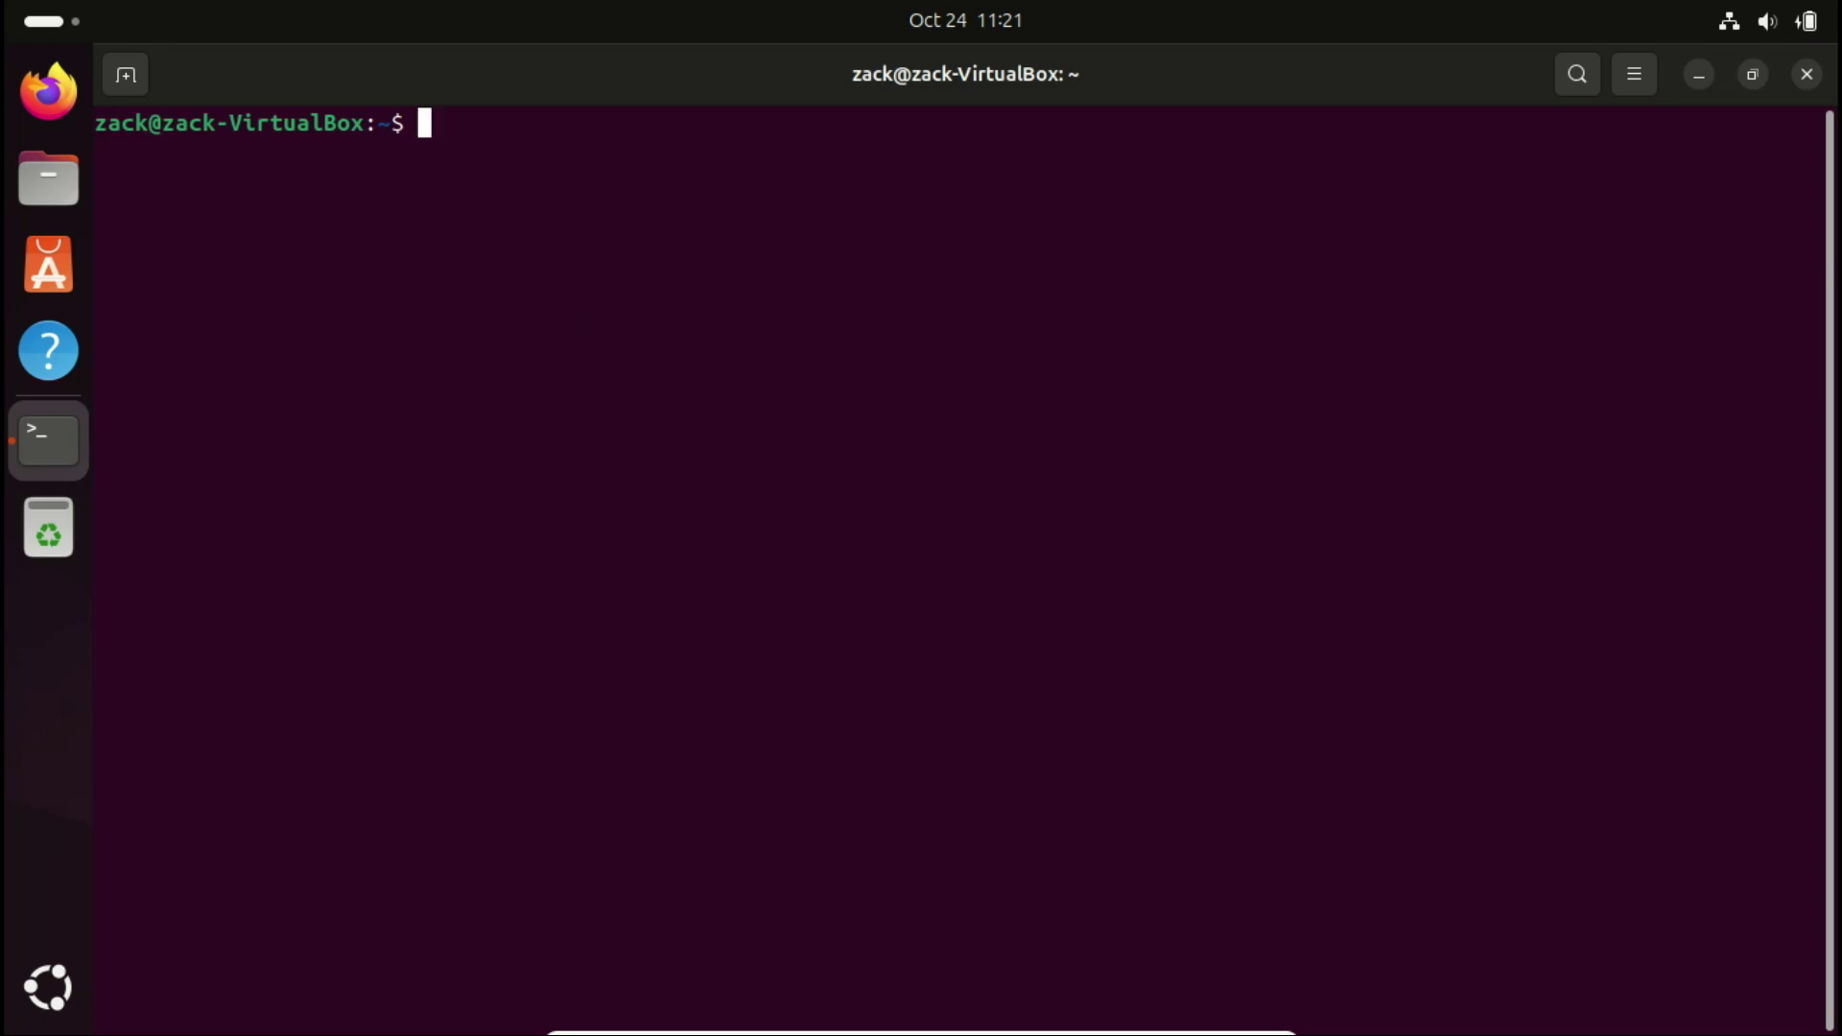
text(sudo a)
text(dduser )
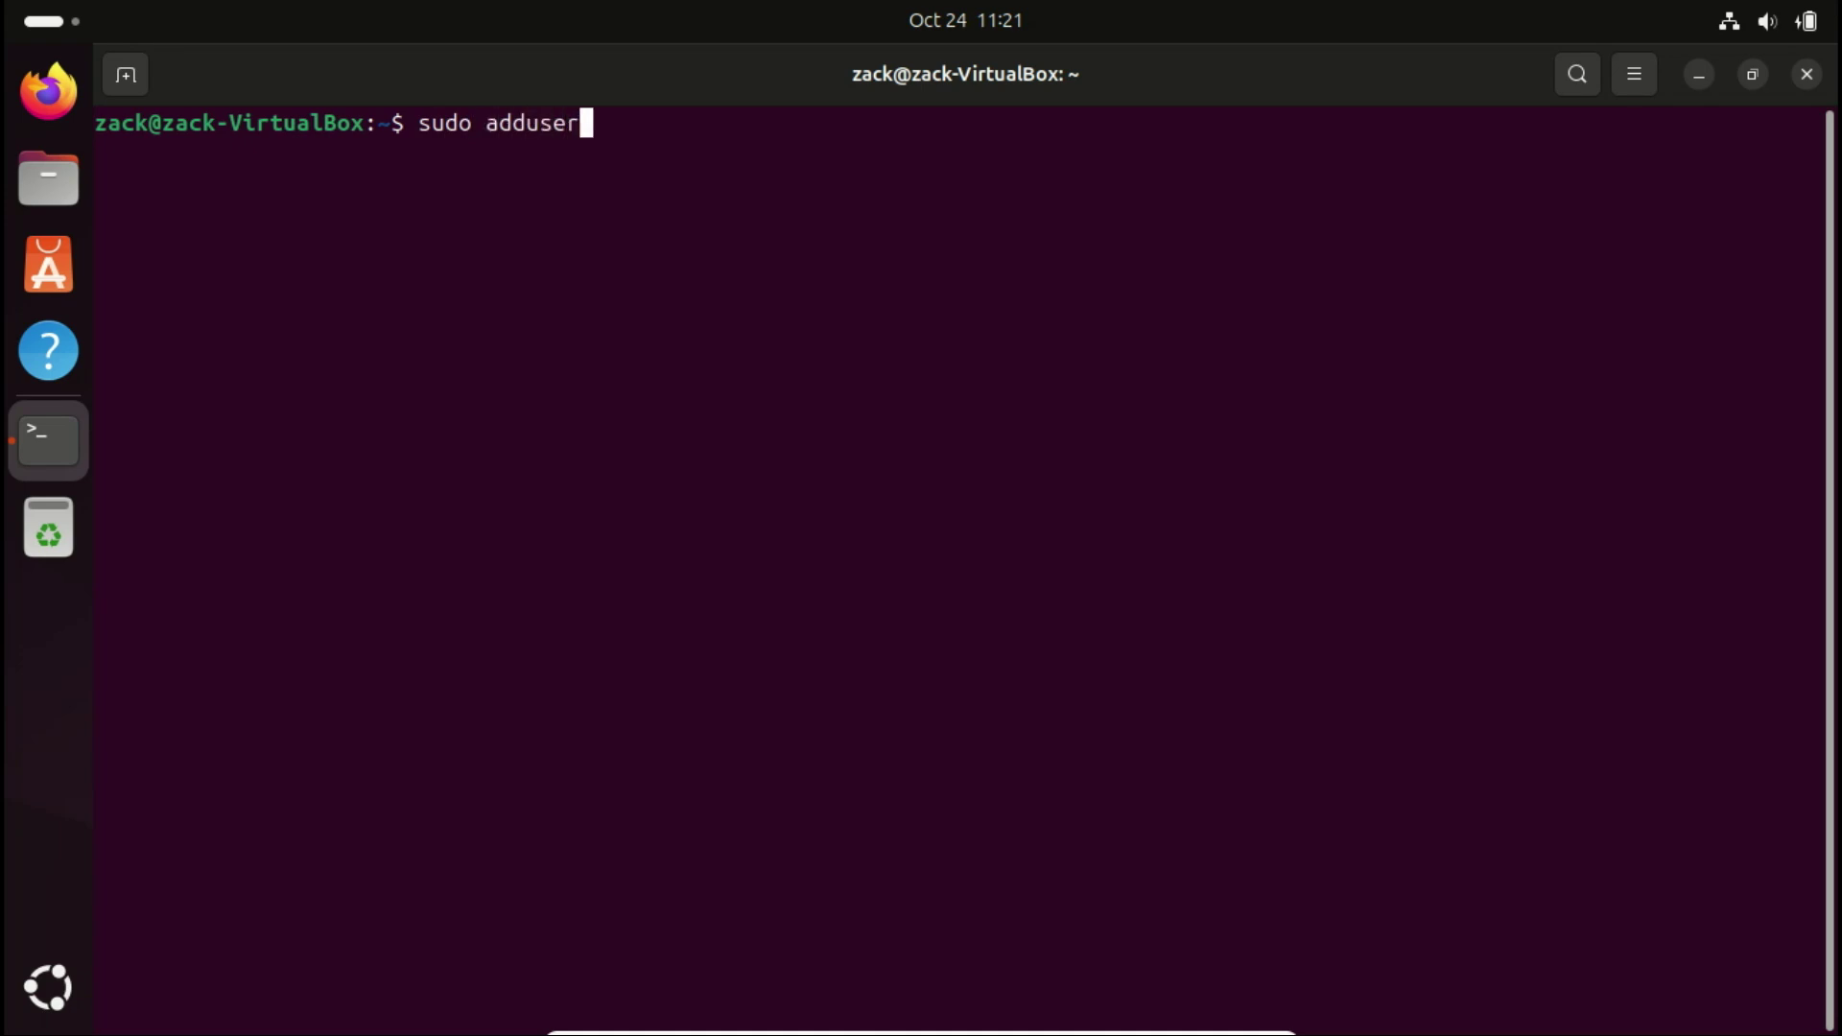
text(wal)
text(u)
key(Return)
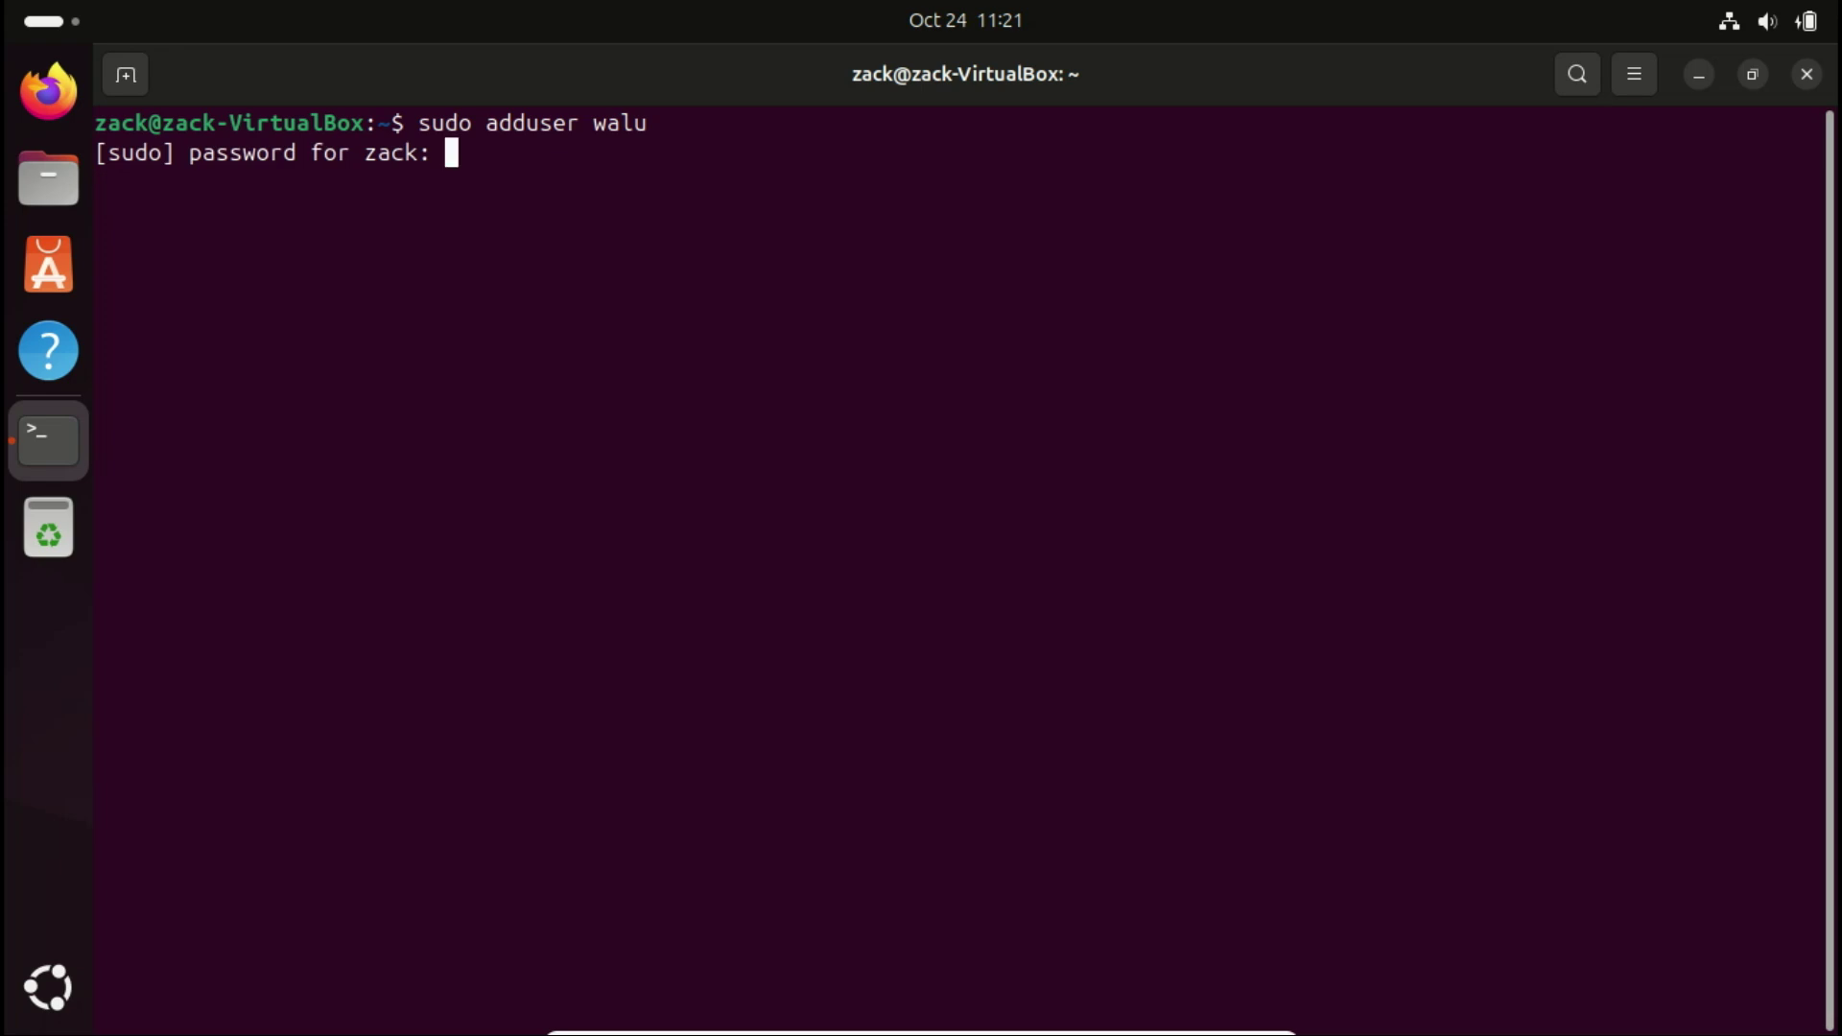
key(Return)
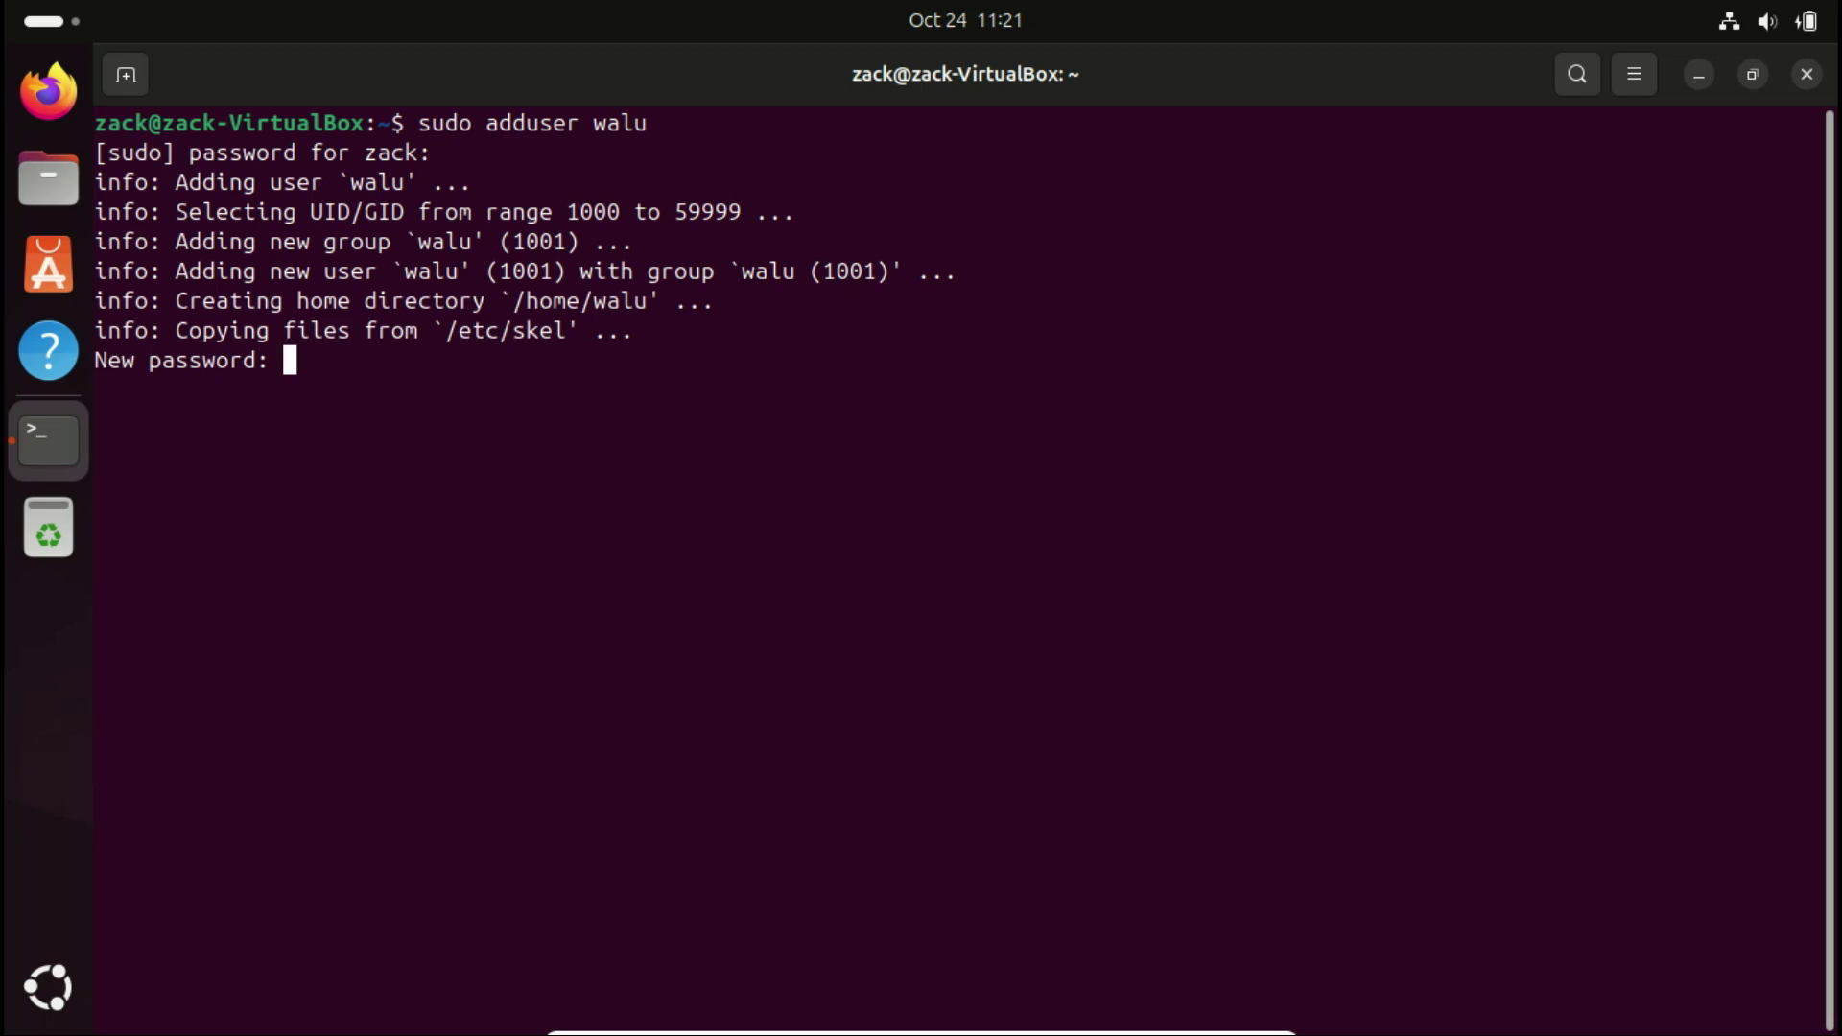
key(Return)
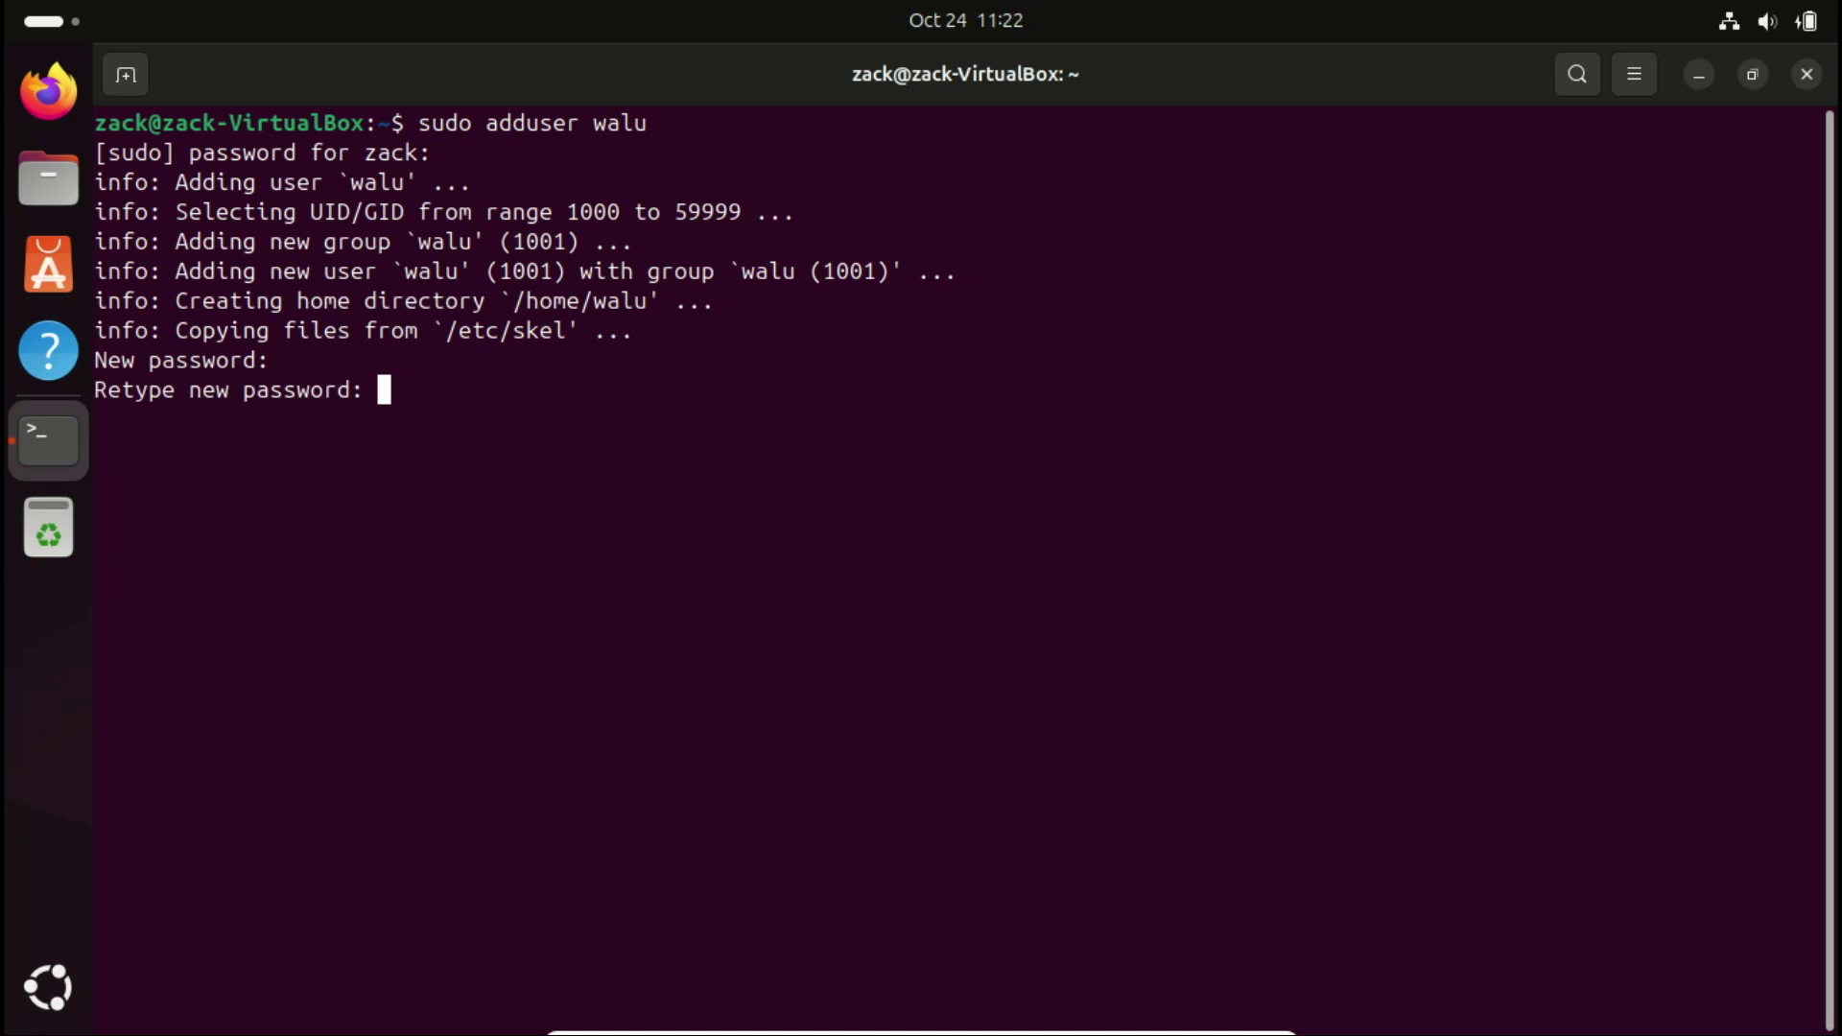
key(Return)
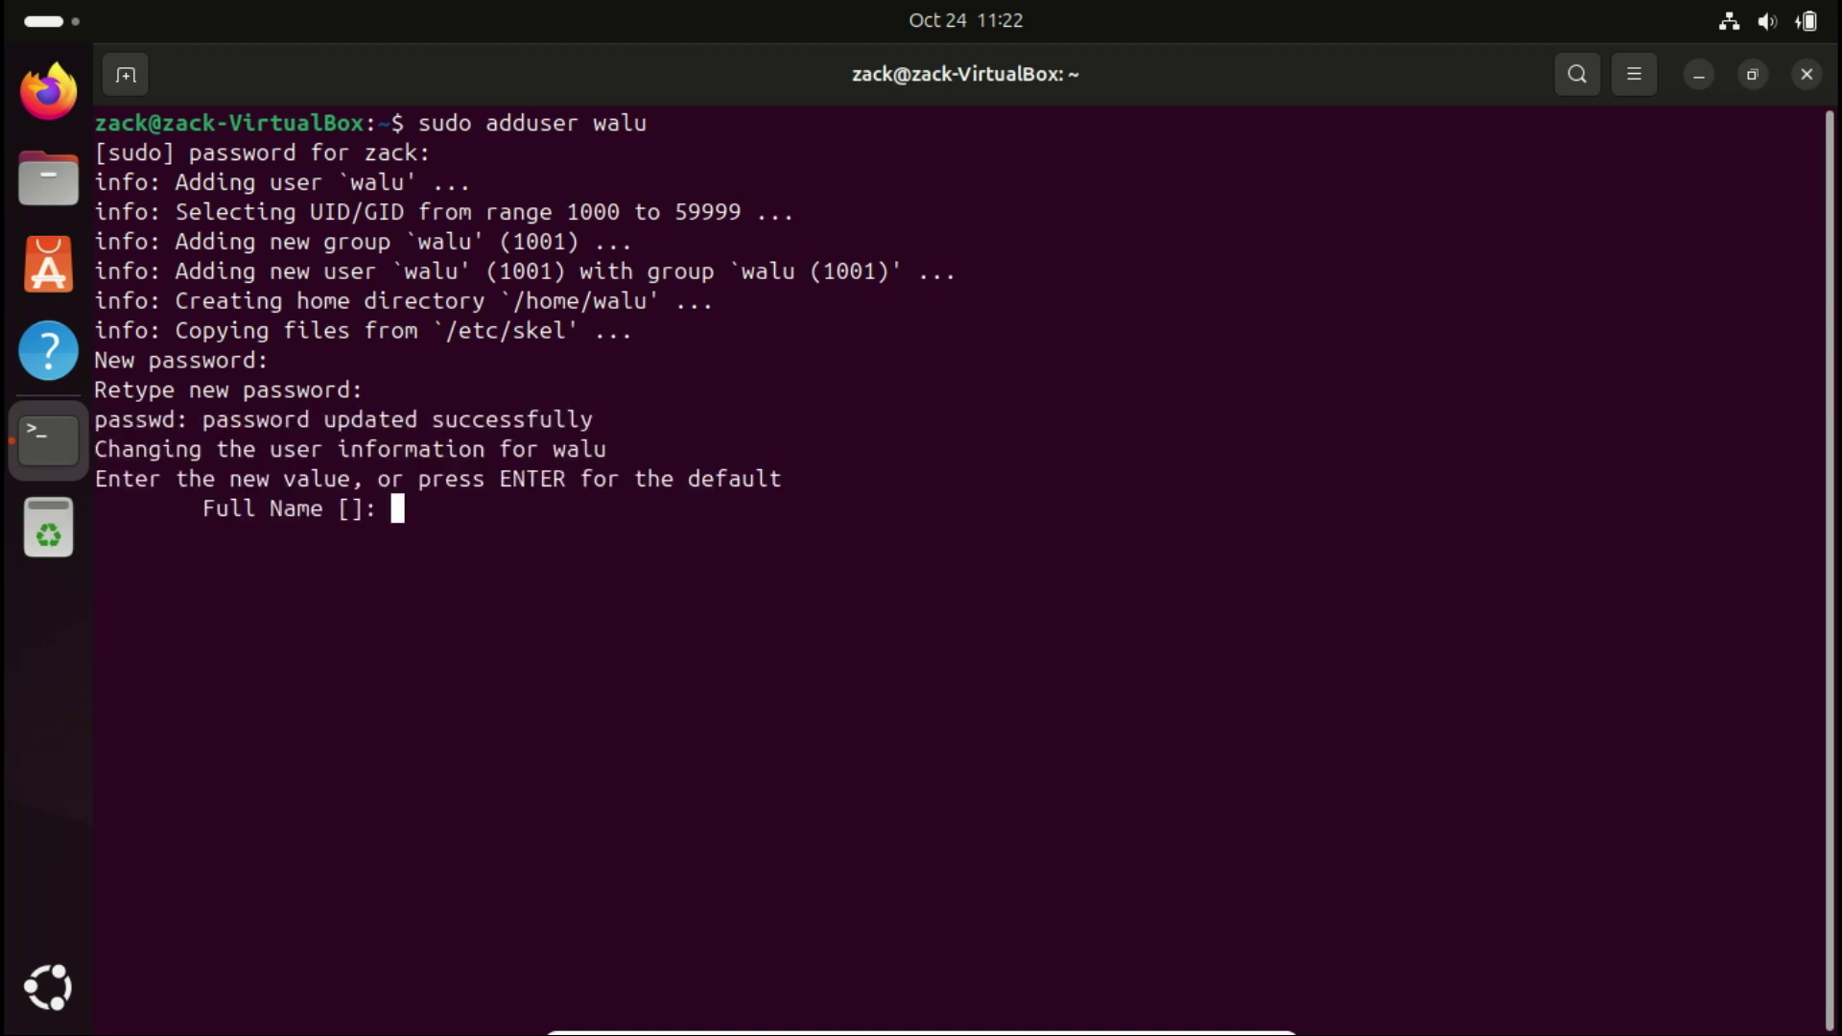
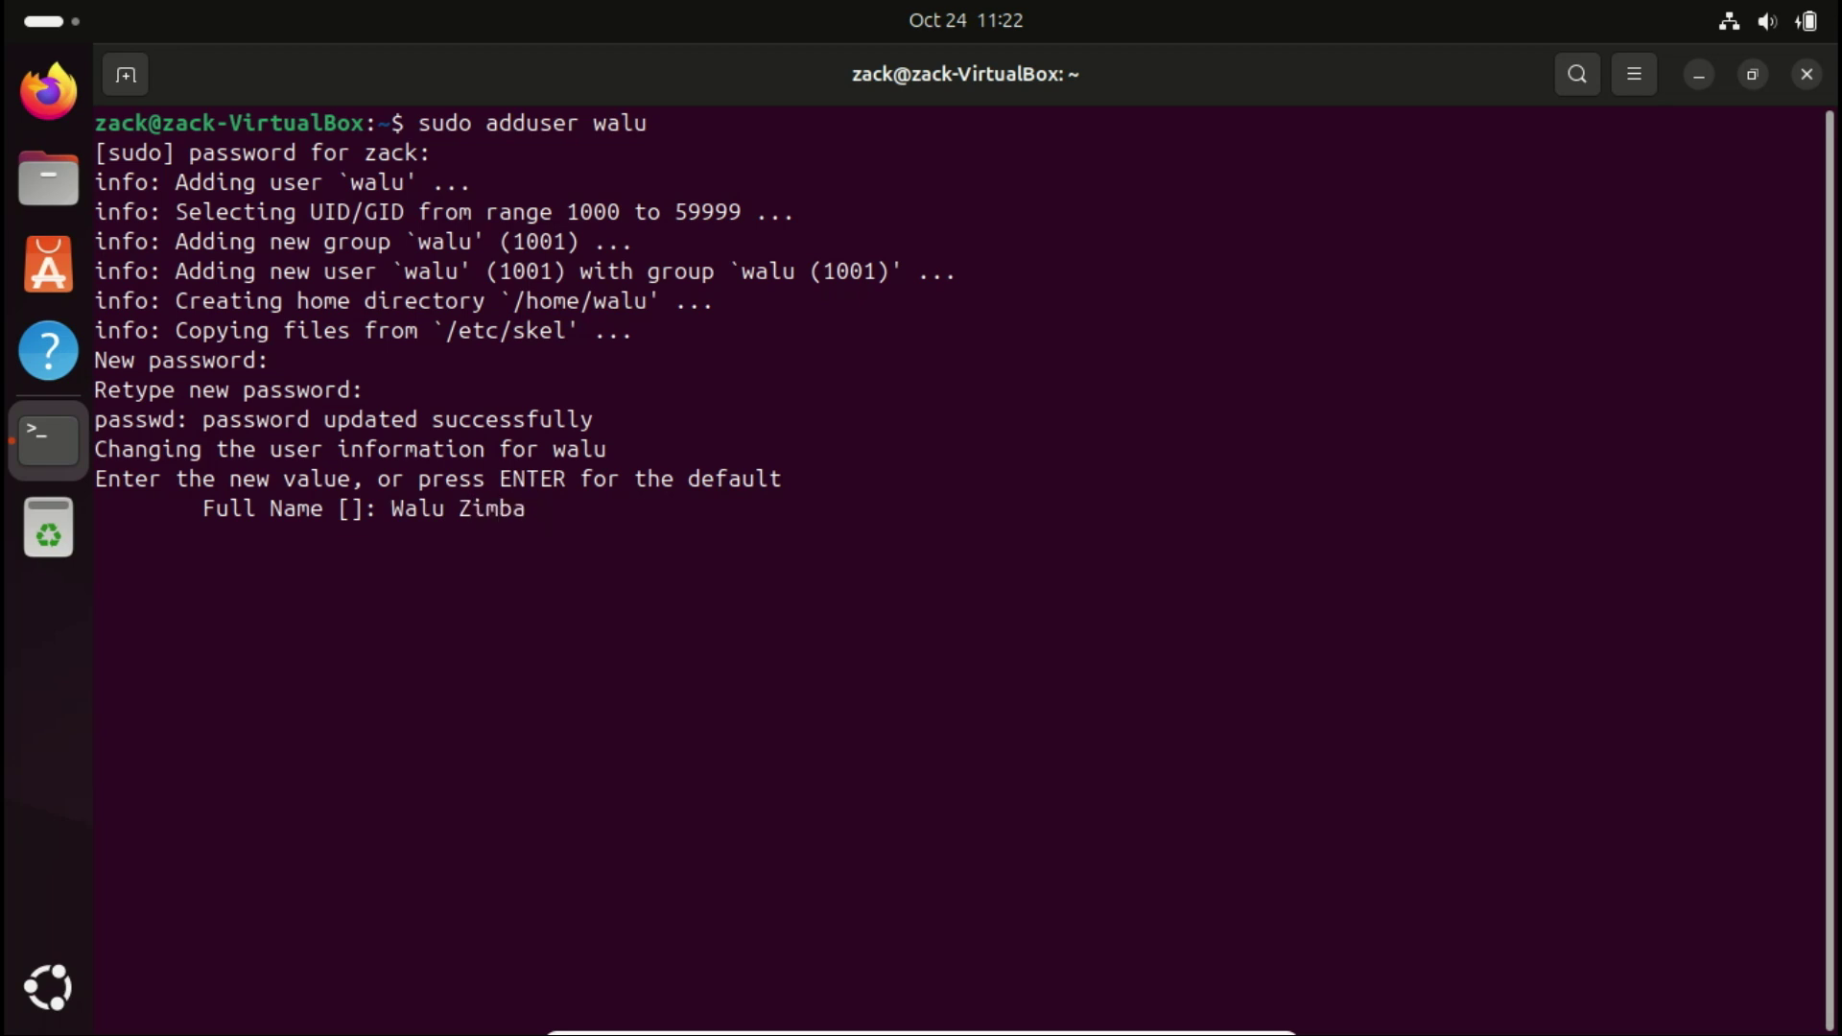
key(Return)
key(Return)
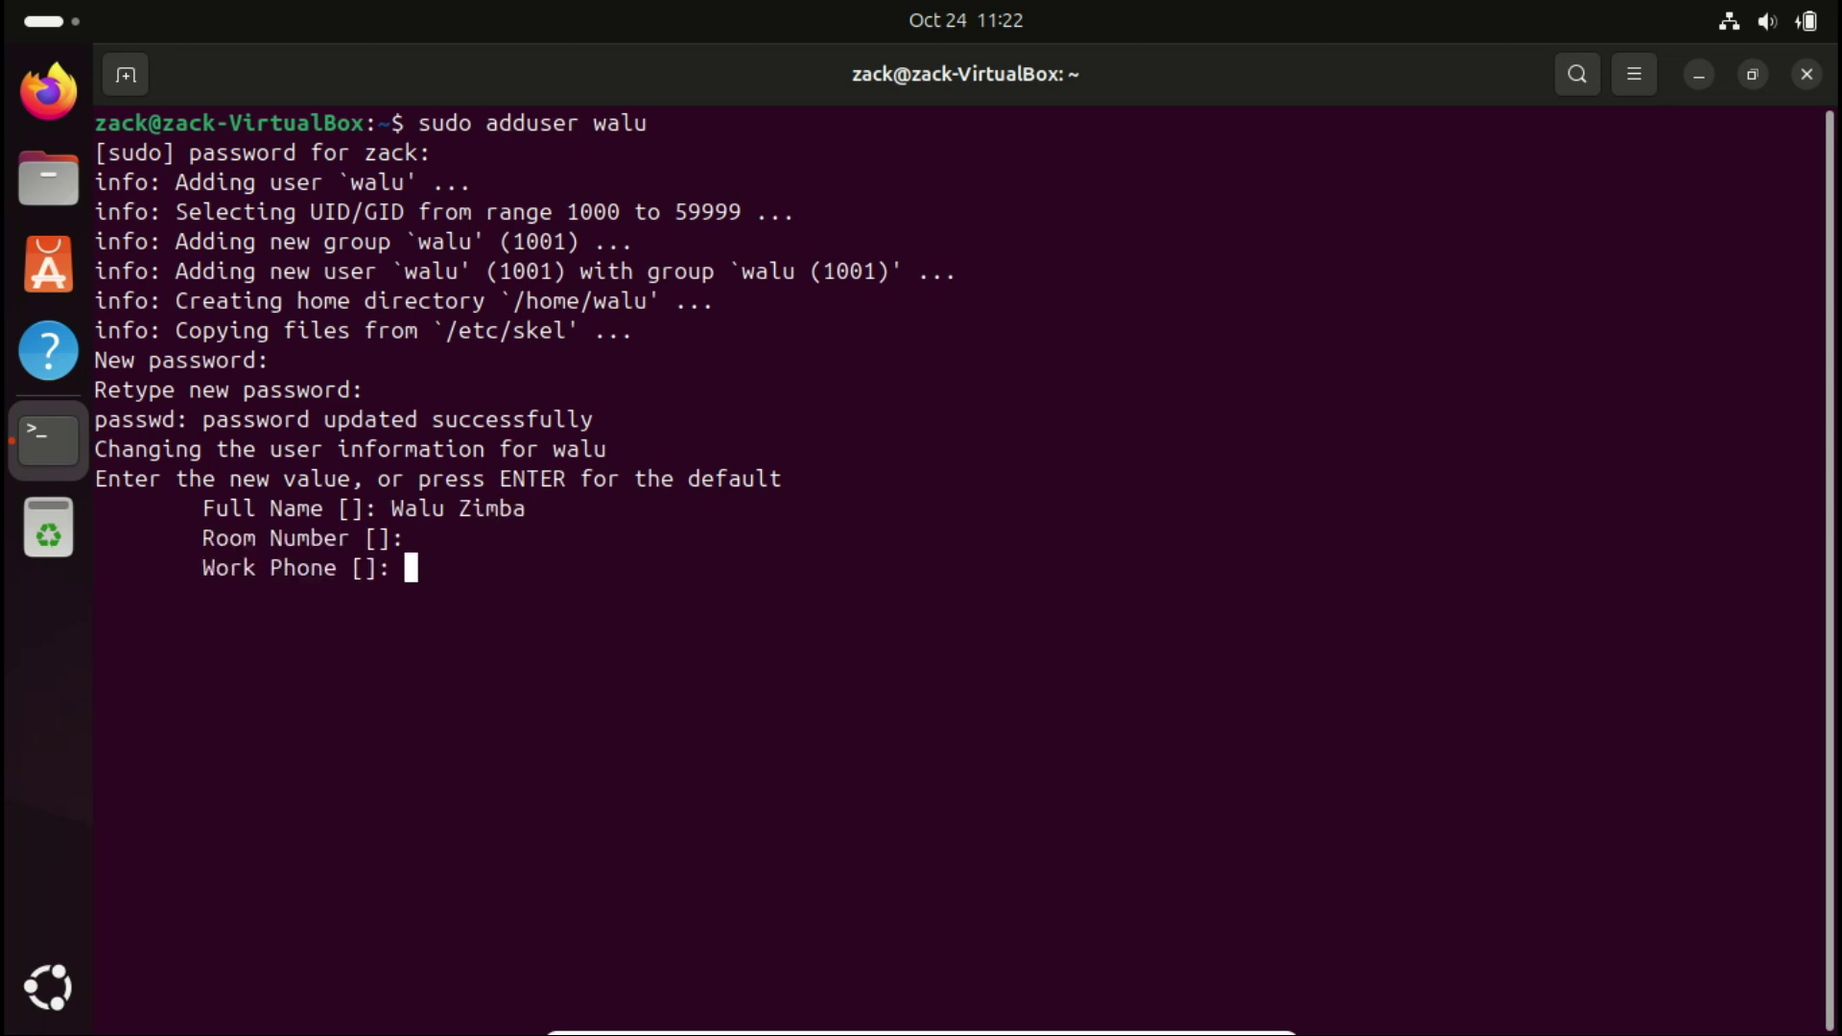
key(Return)
key(Return)
key(Return)
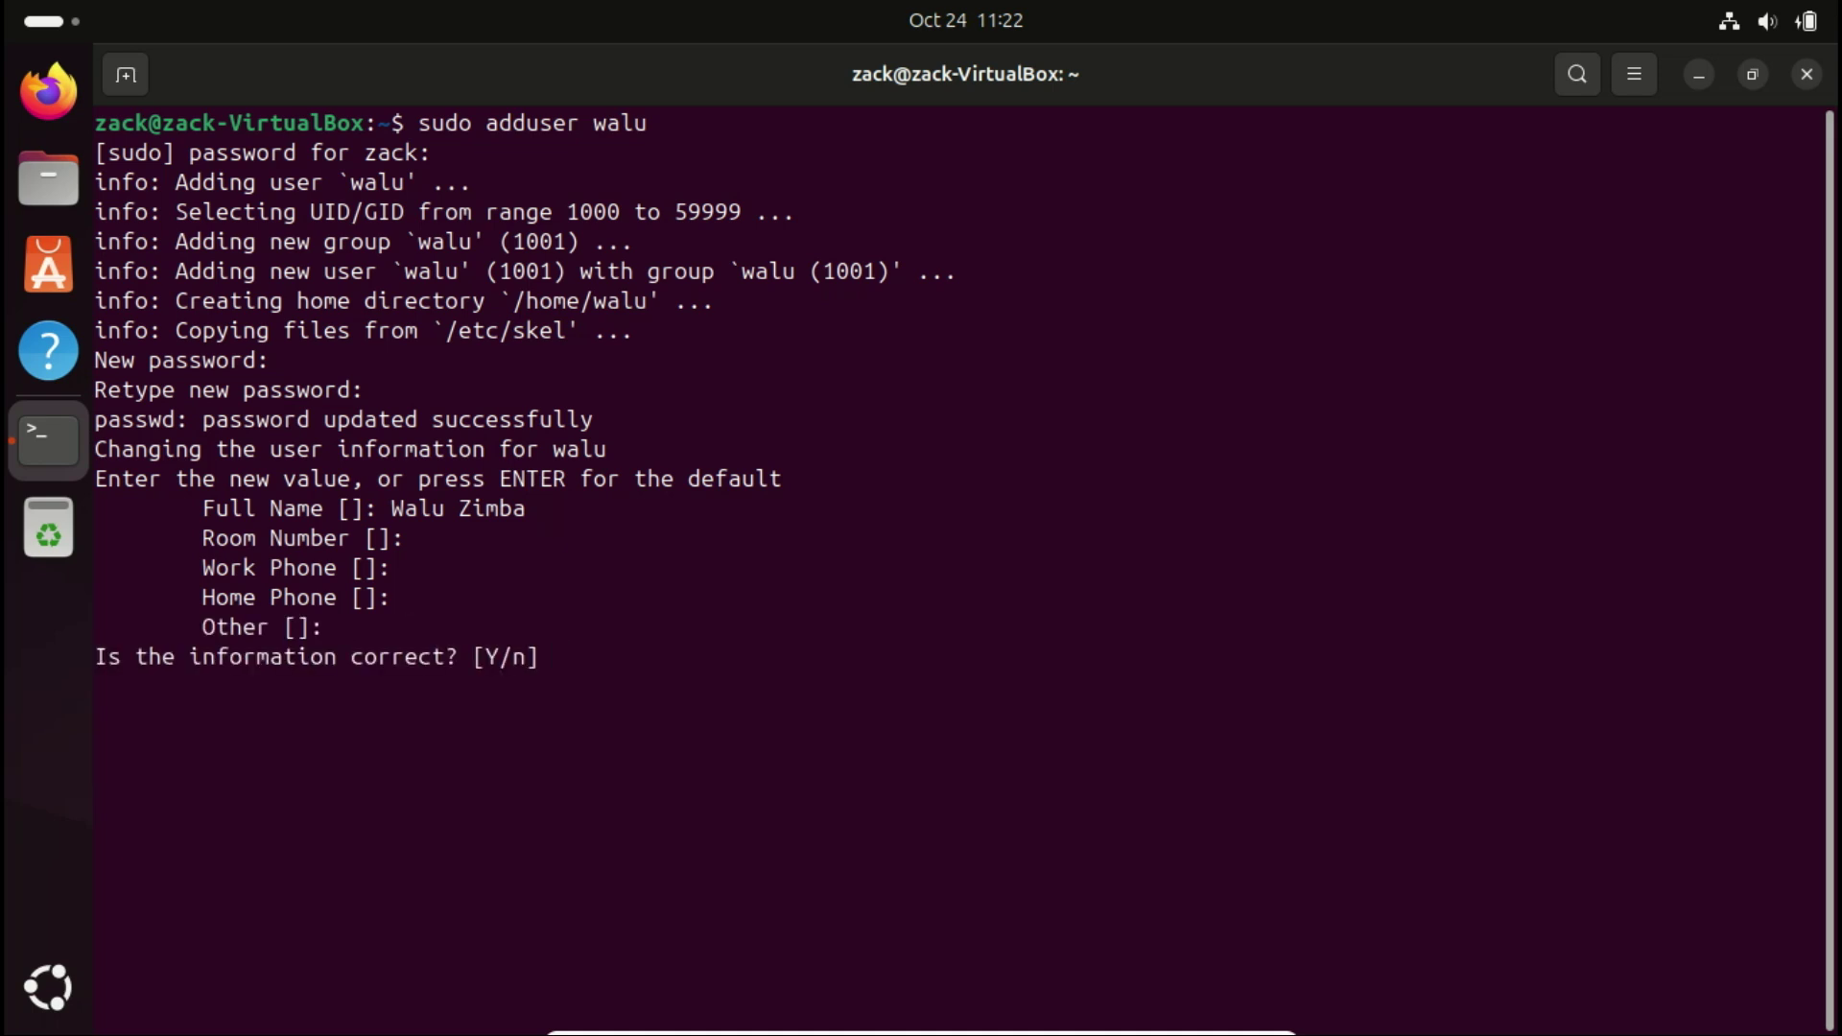
text(y)
key(Return)
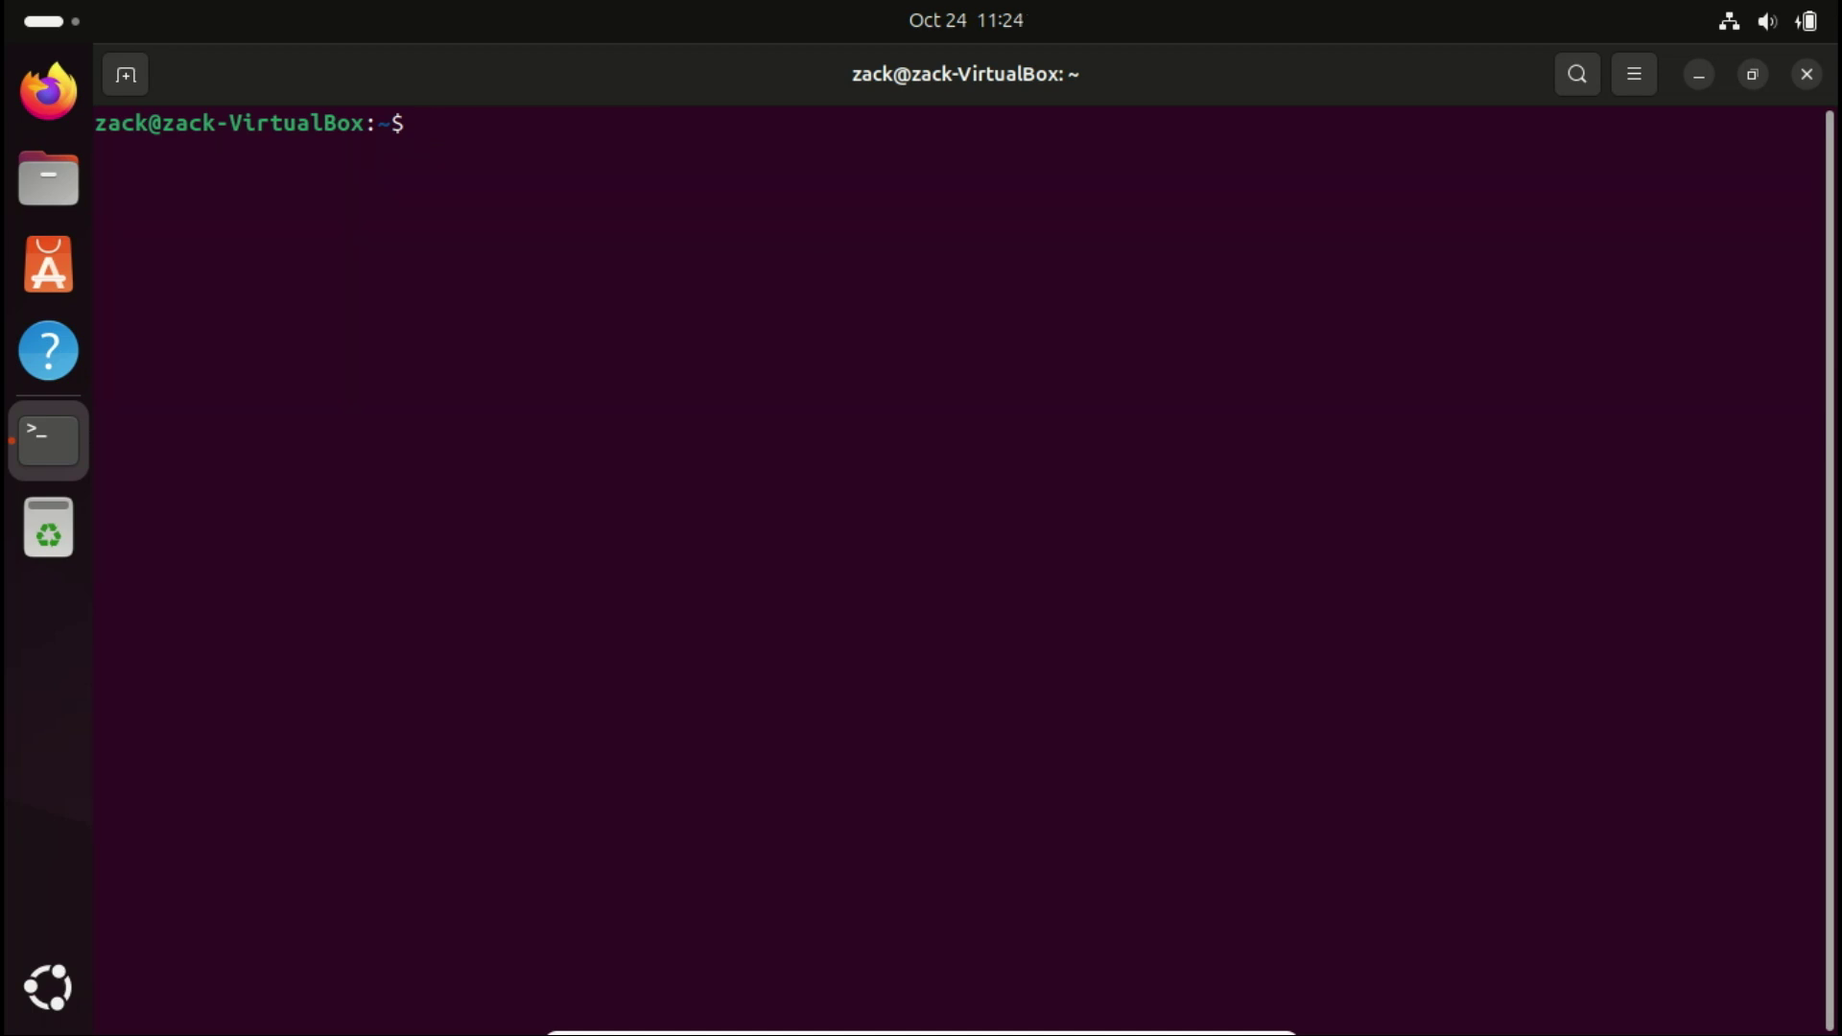
Step: Show walu's passwd entry by editing the recalled grep command to search for walu
key(Up)
key(Up)
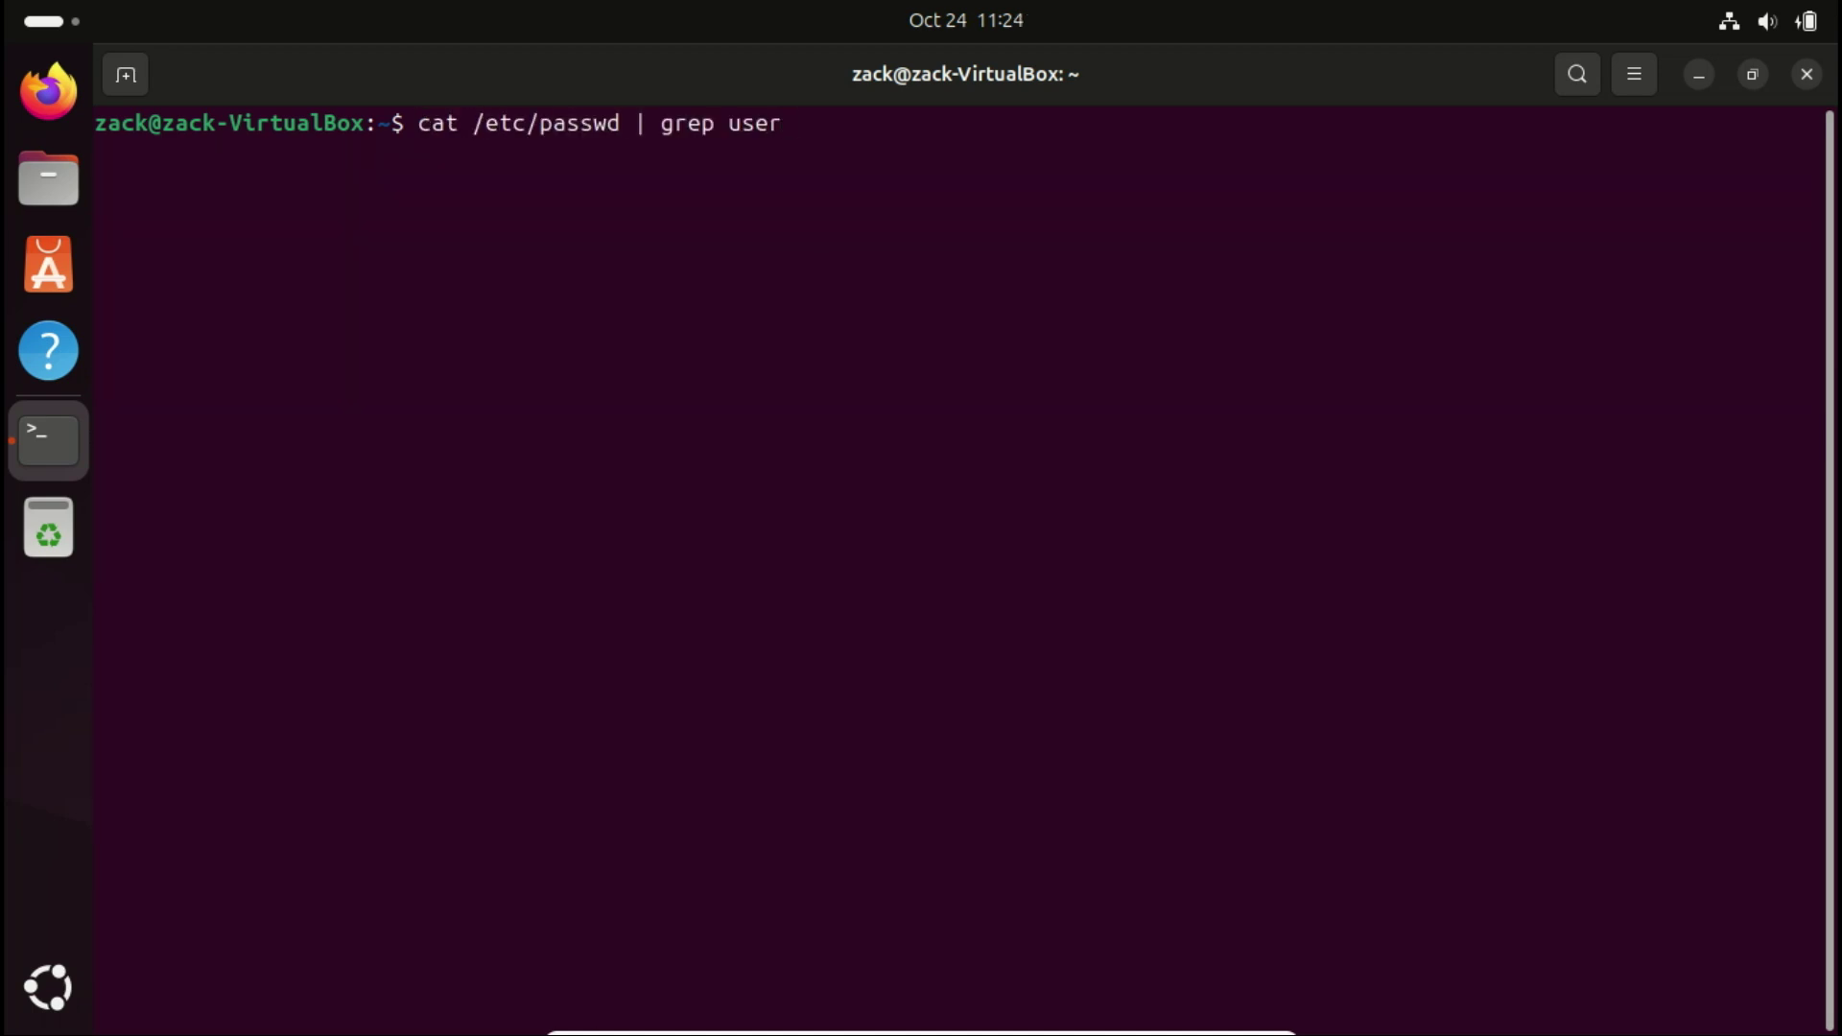
key(BackSpace)
key(BackSpace)
key(BackSpace)
key(BackSpace)
text(walu)
key(Return)
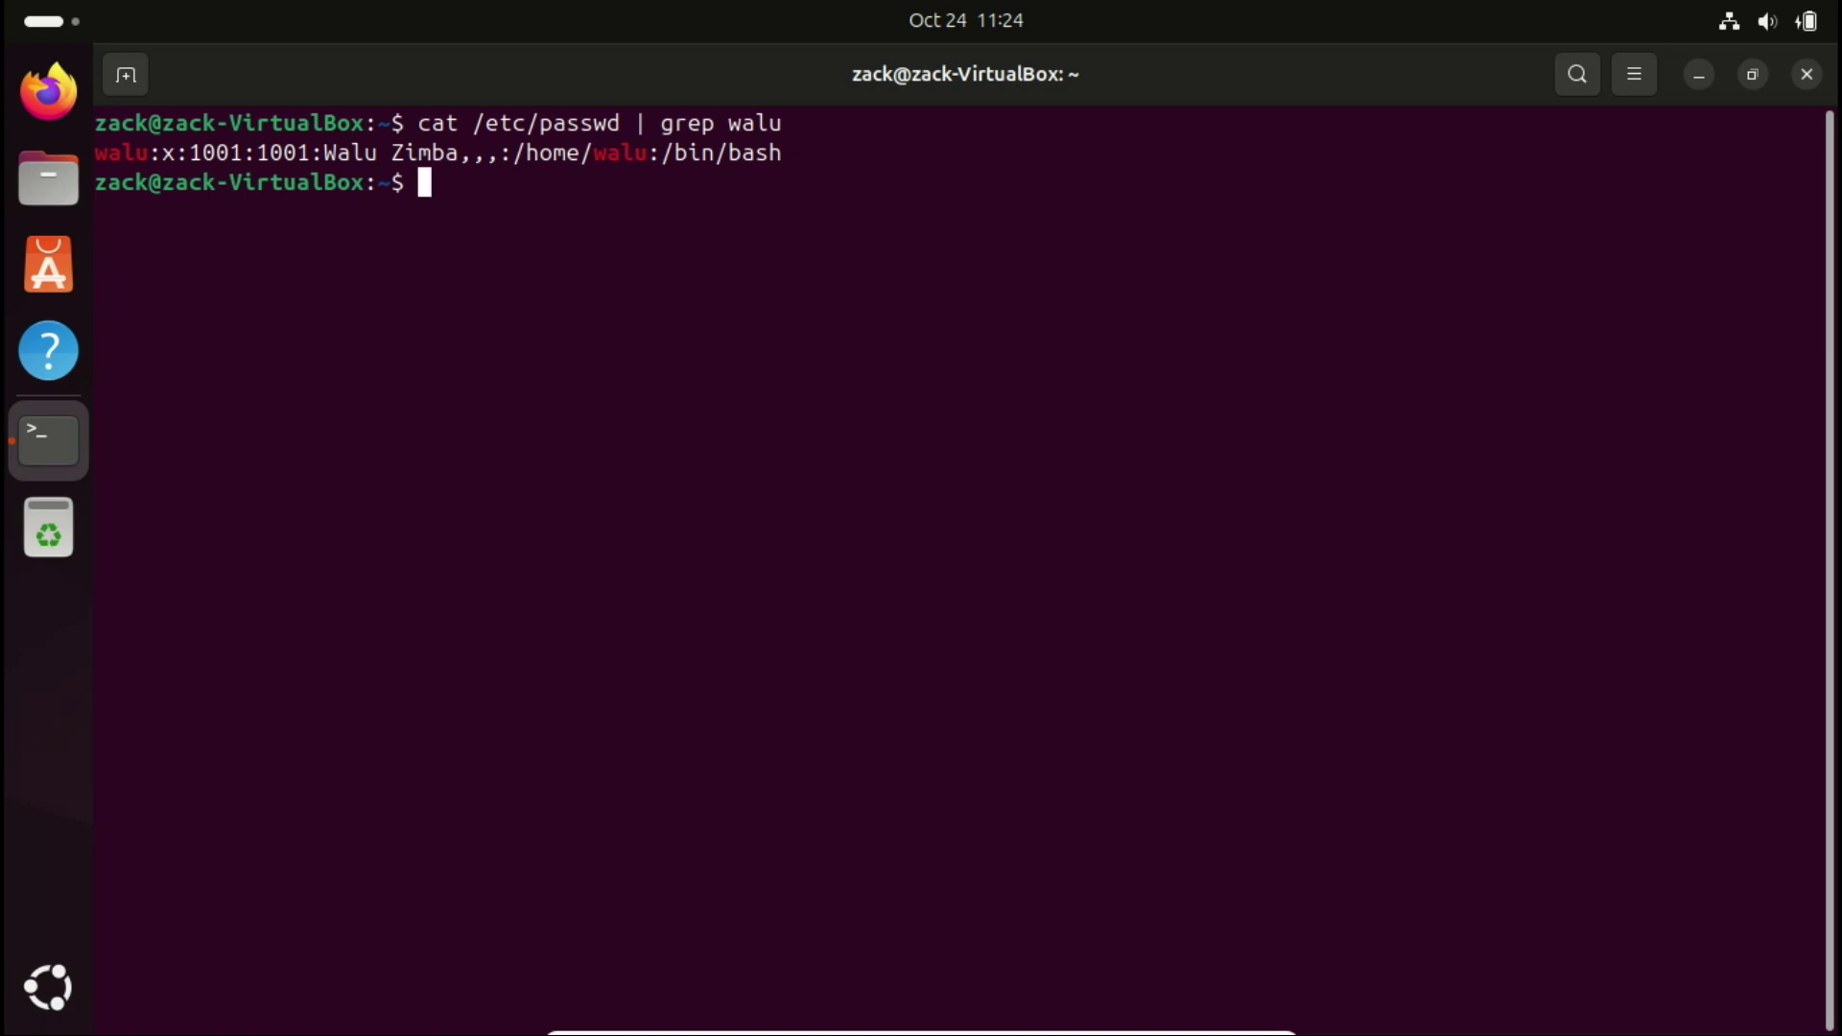
text(sudo ad)
text(duser )
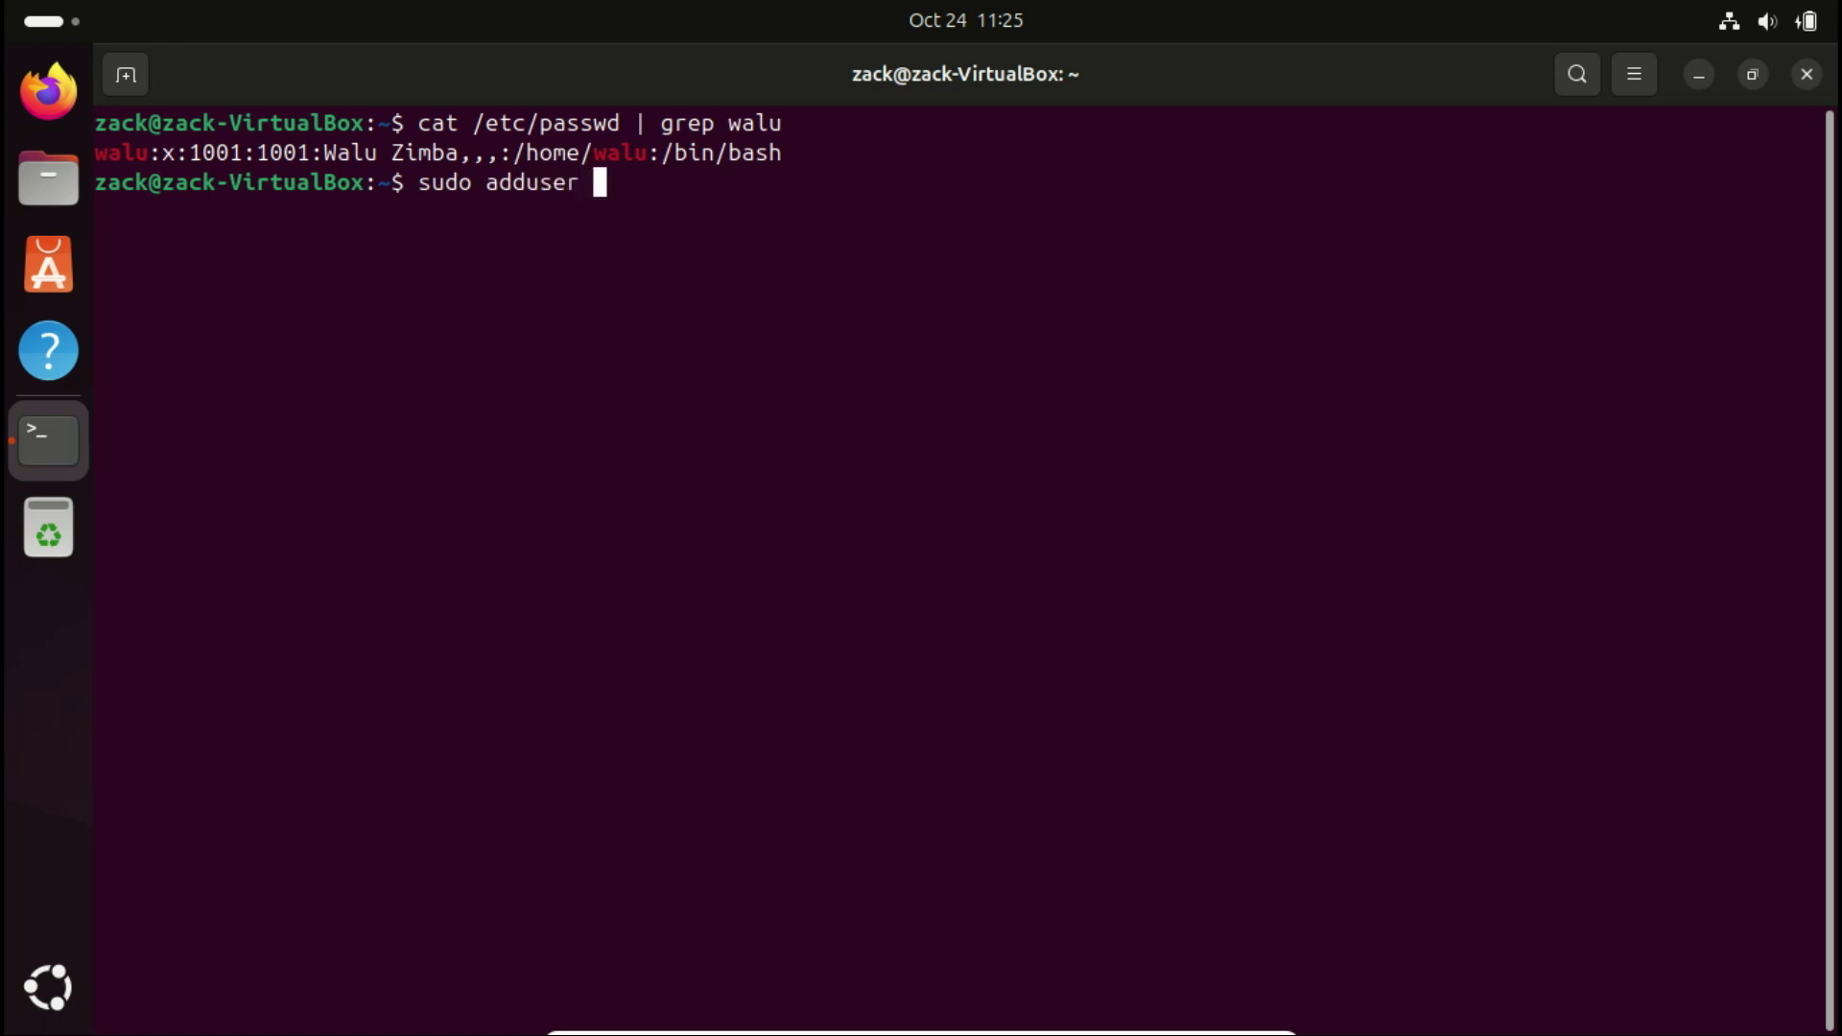
text(walu)
text( sud)
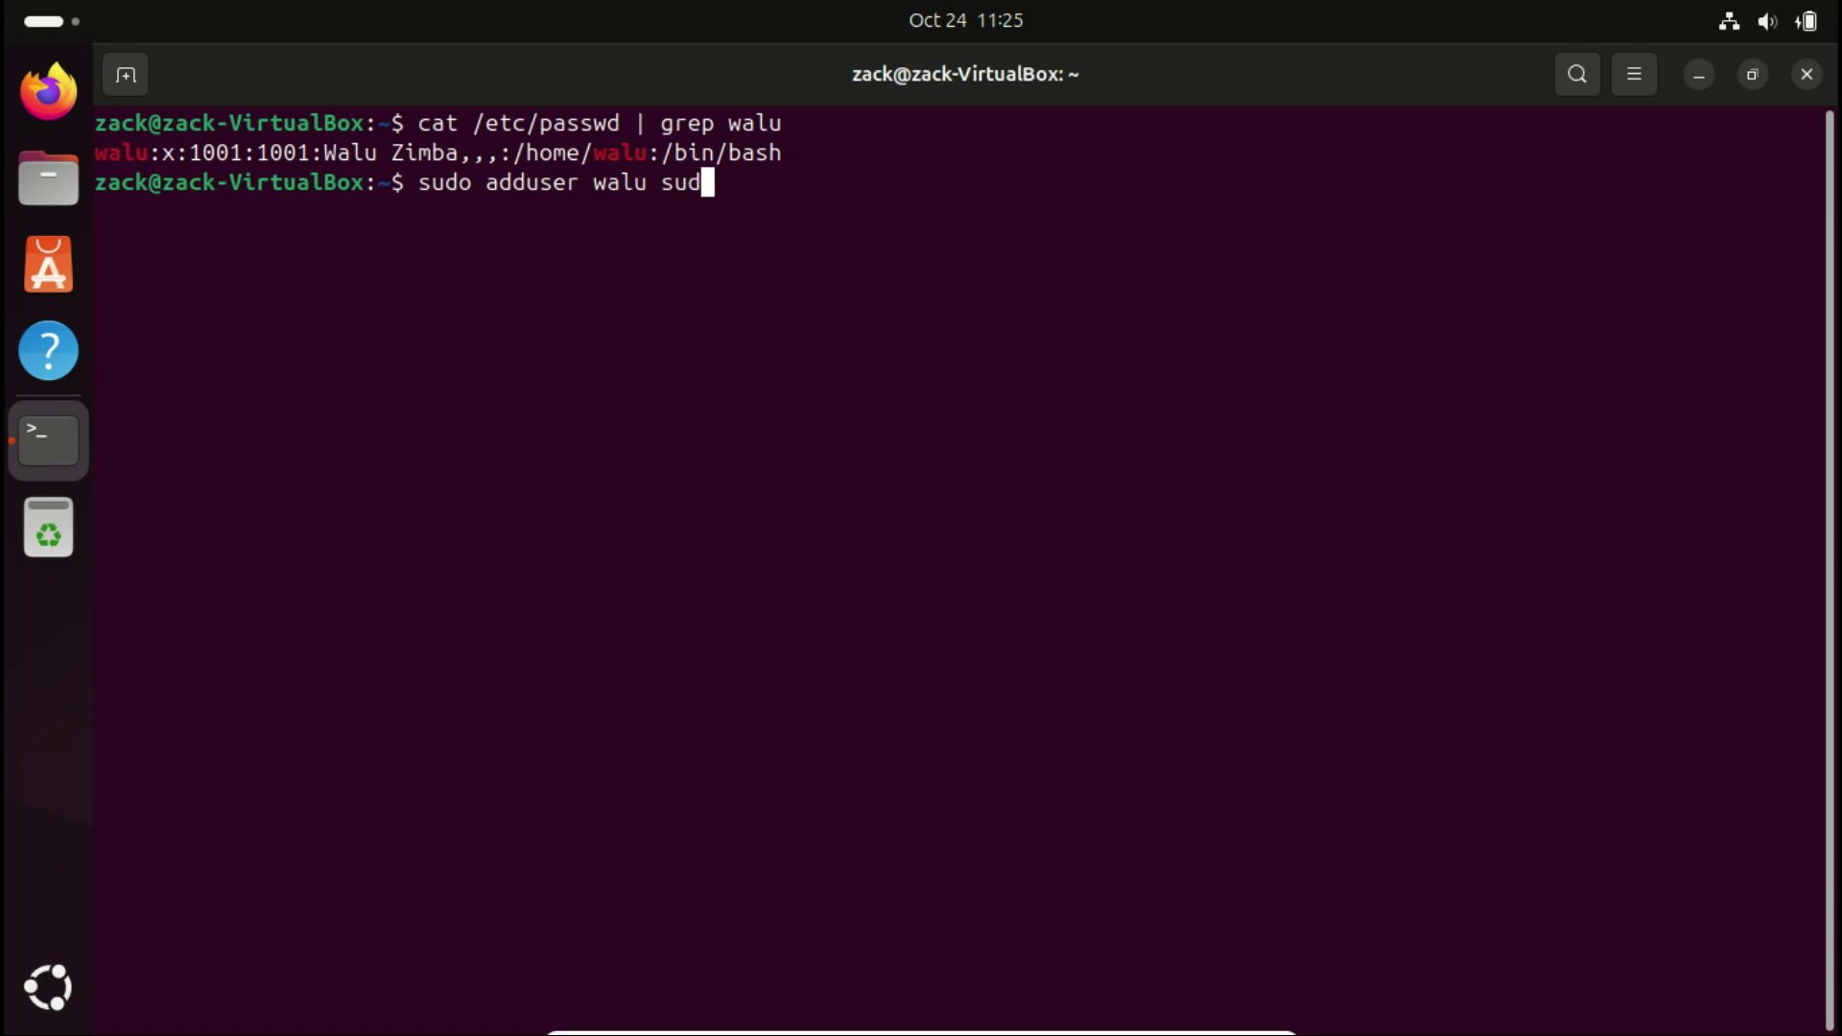
text(o)
Step: Add walu to the sudo group, then search the app overview for Settings
key(Return)
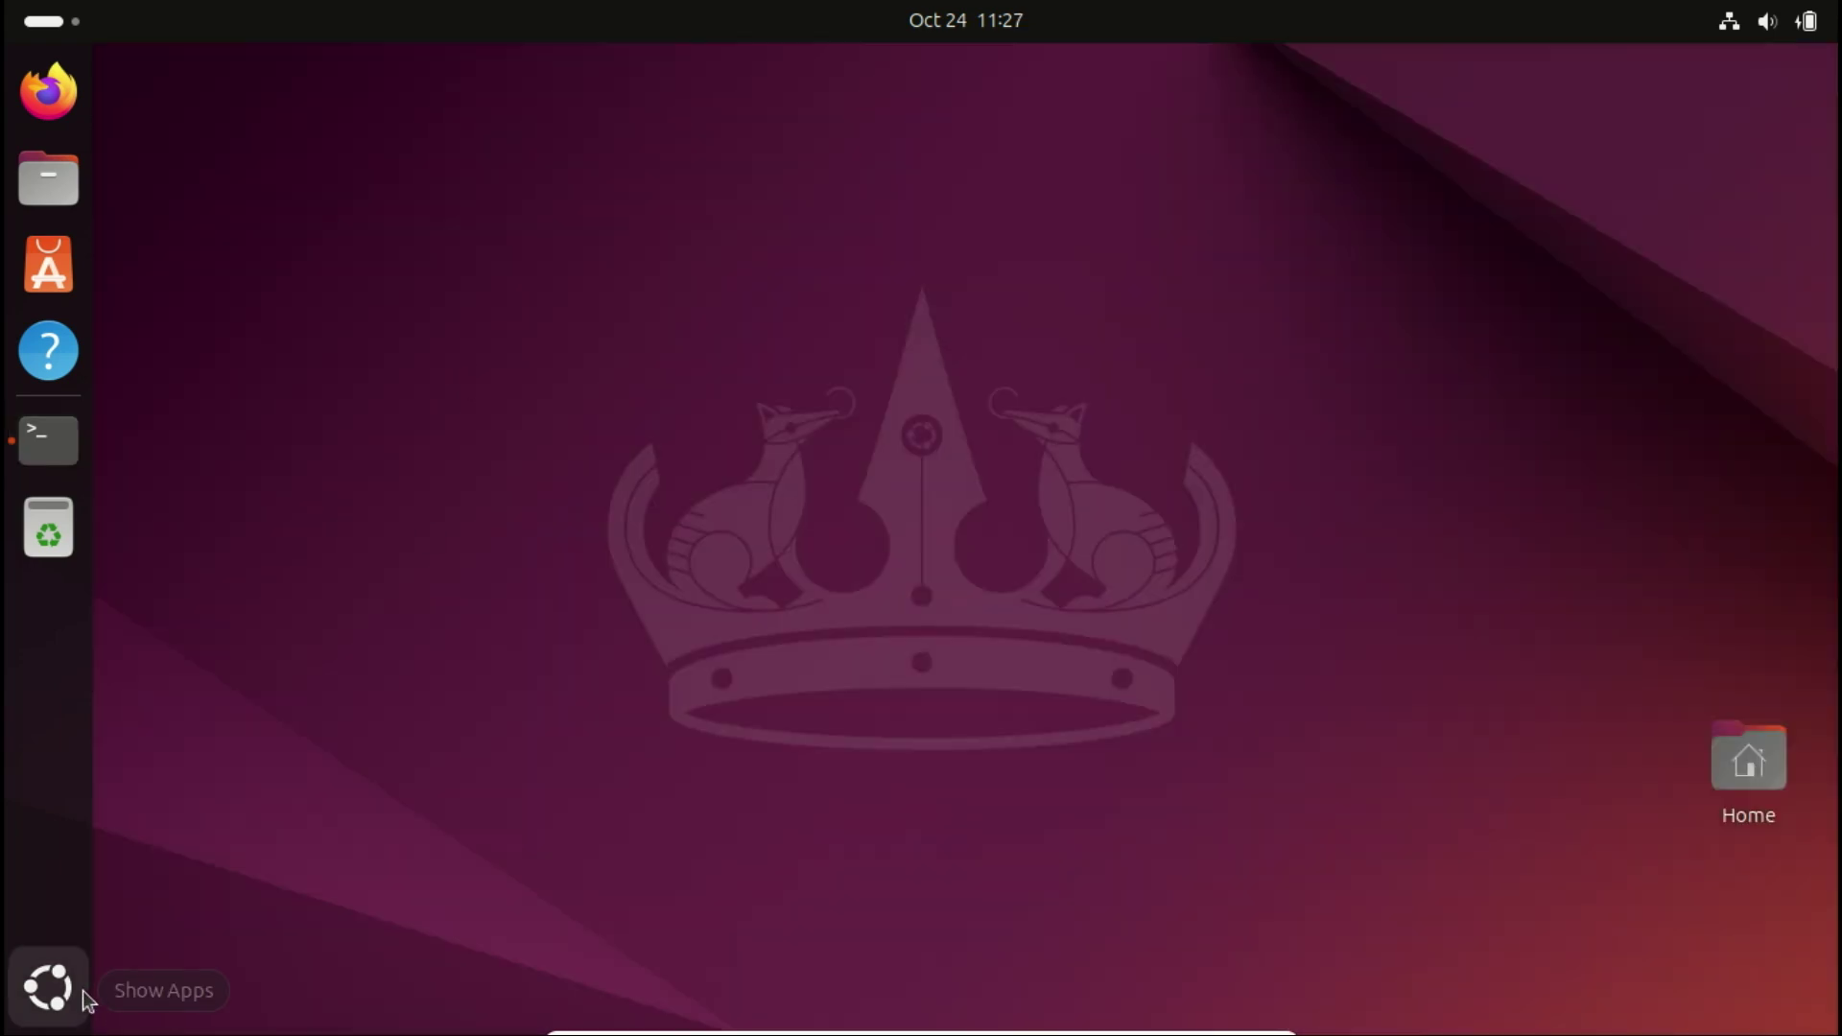
click(83, 998)
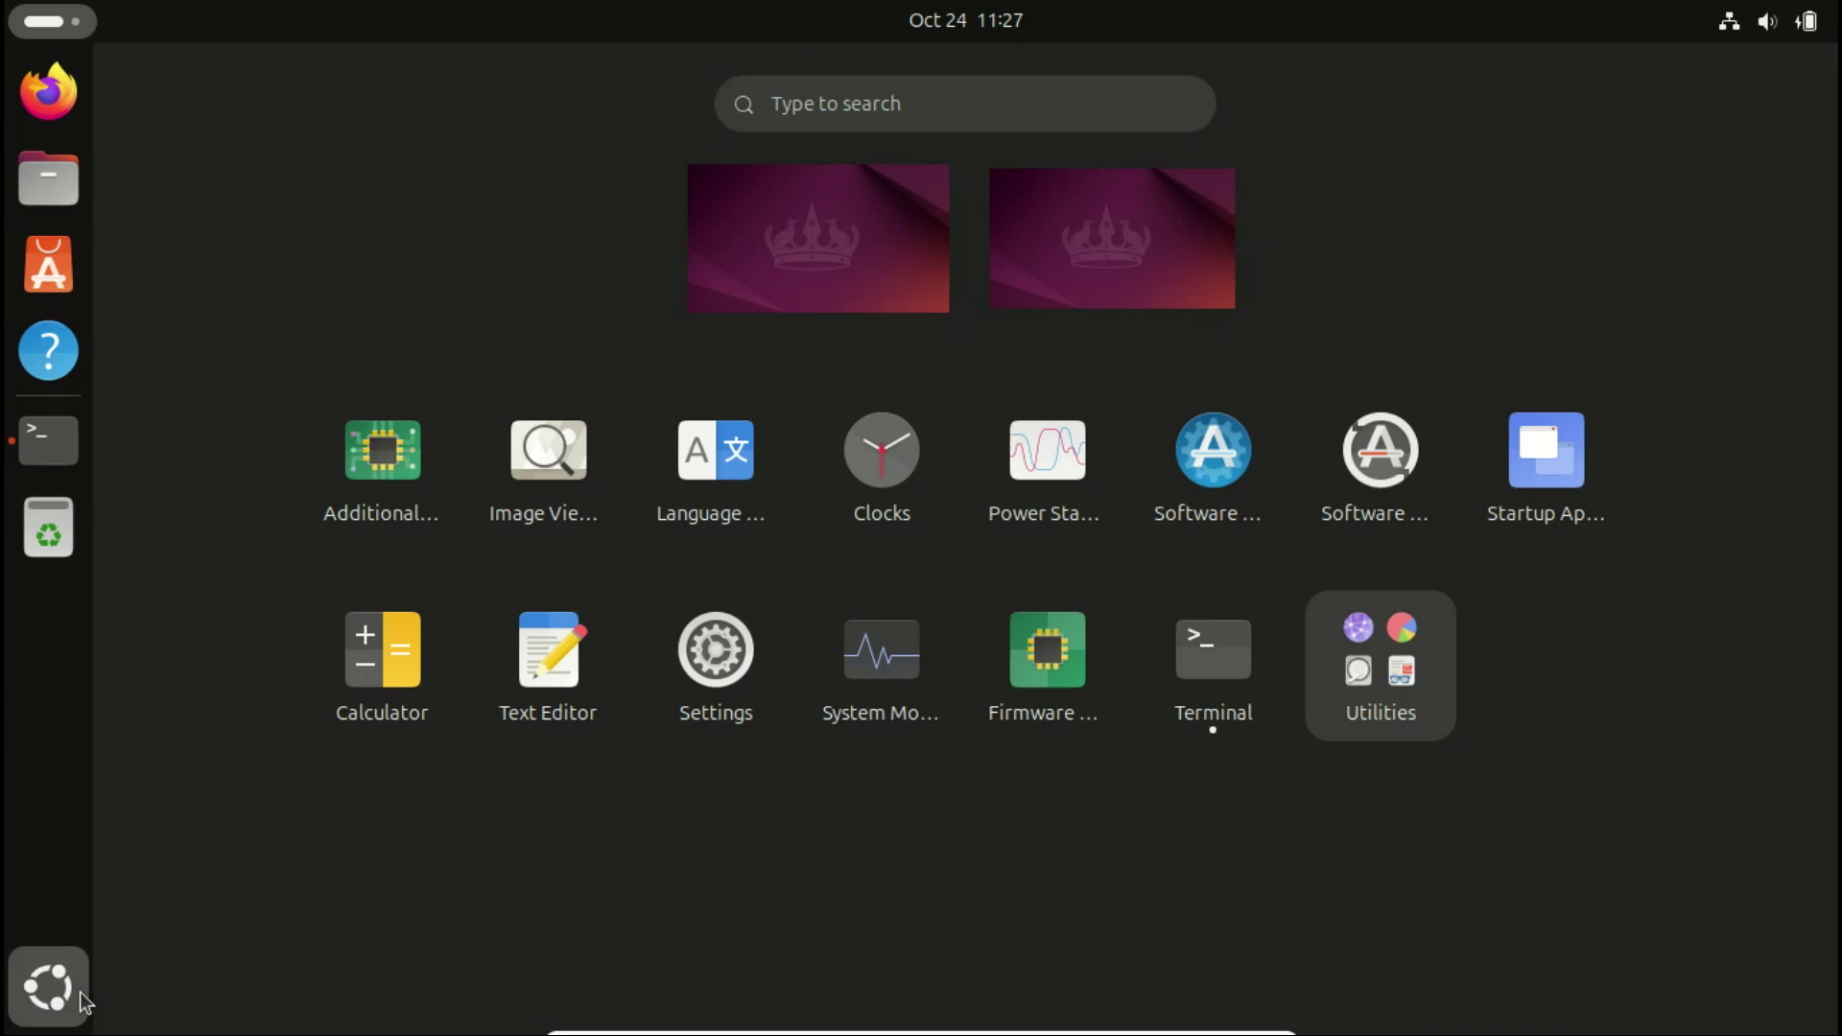
click(812, 98)
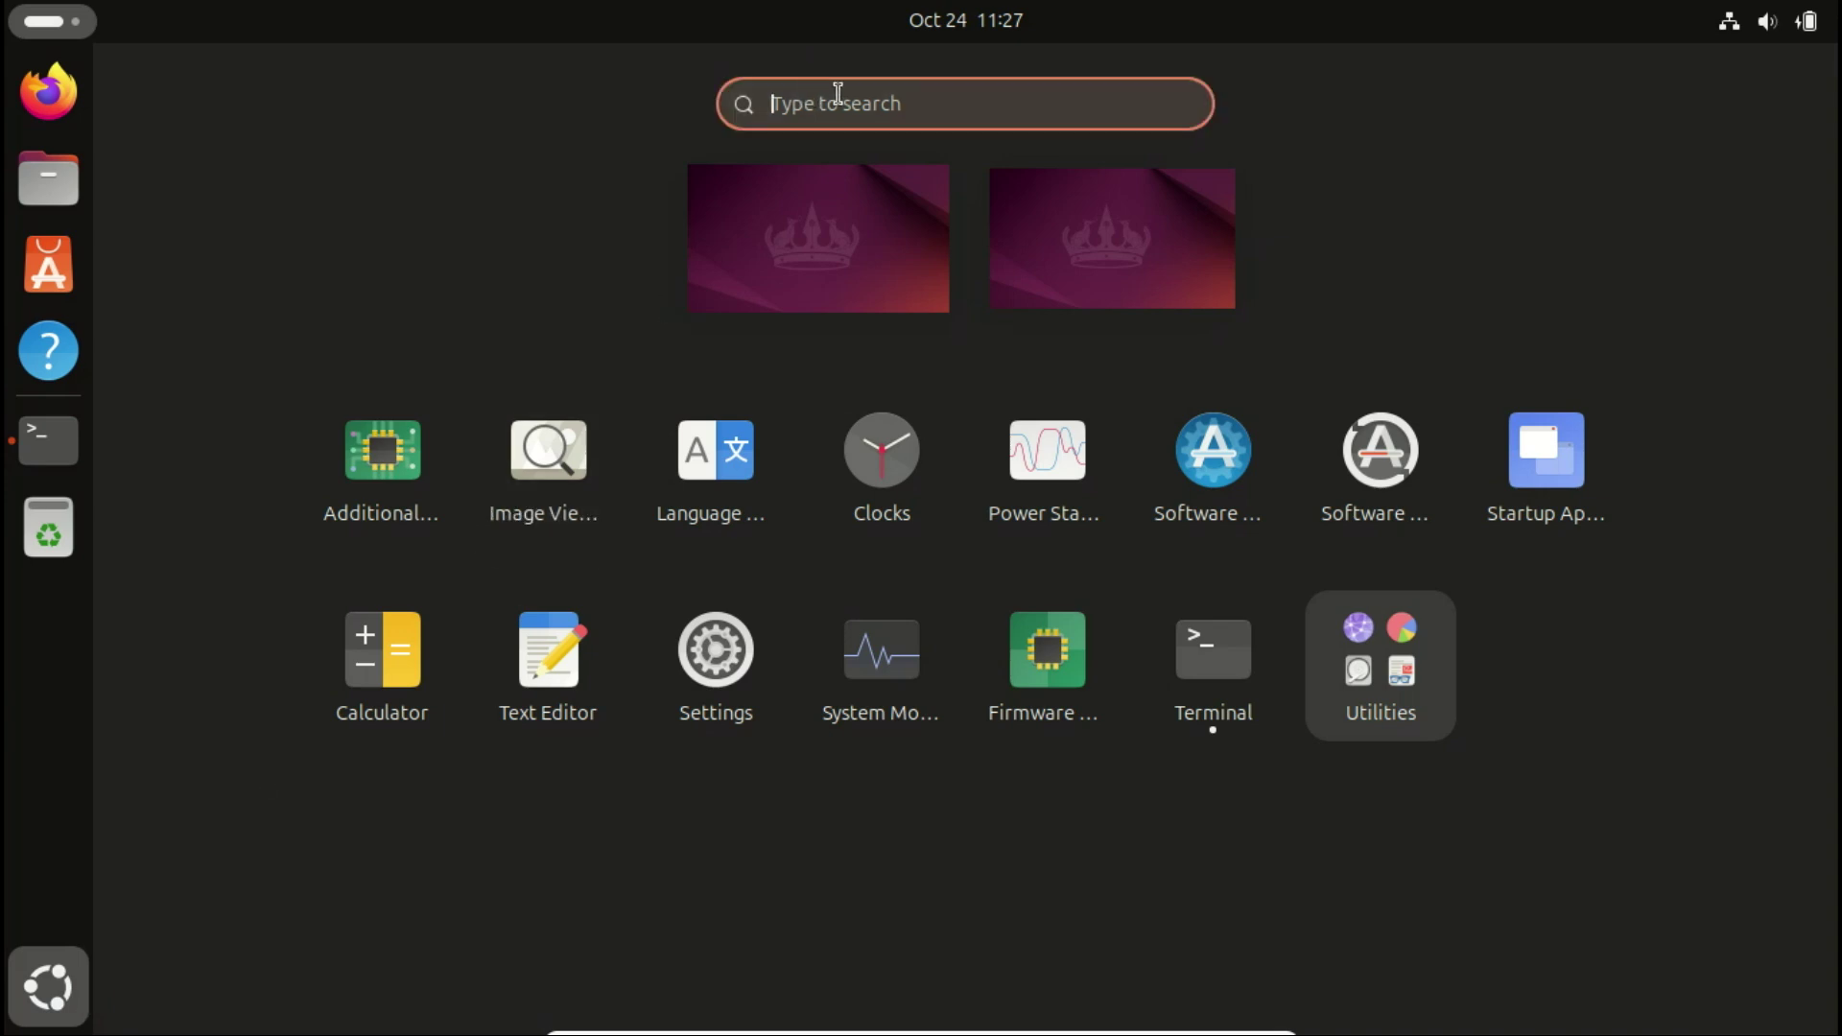
text(setti)
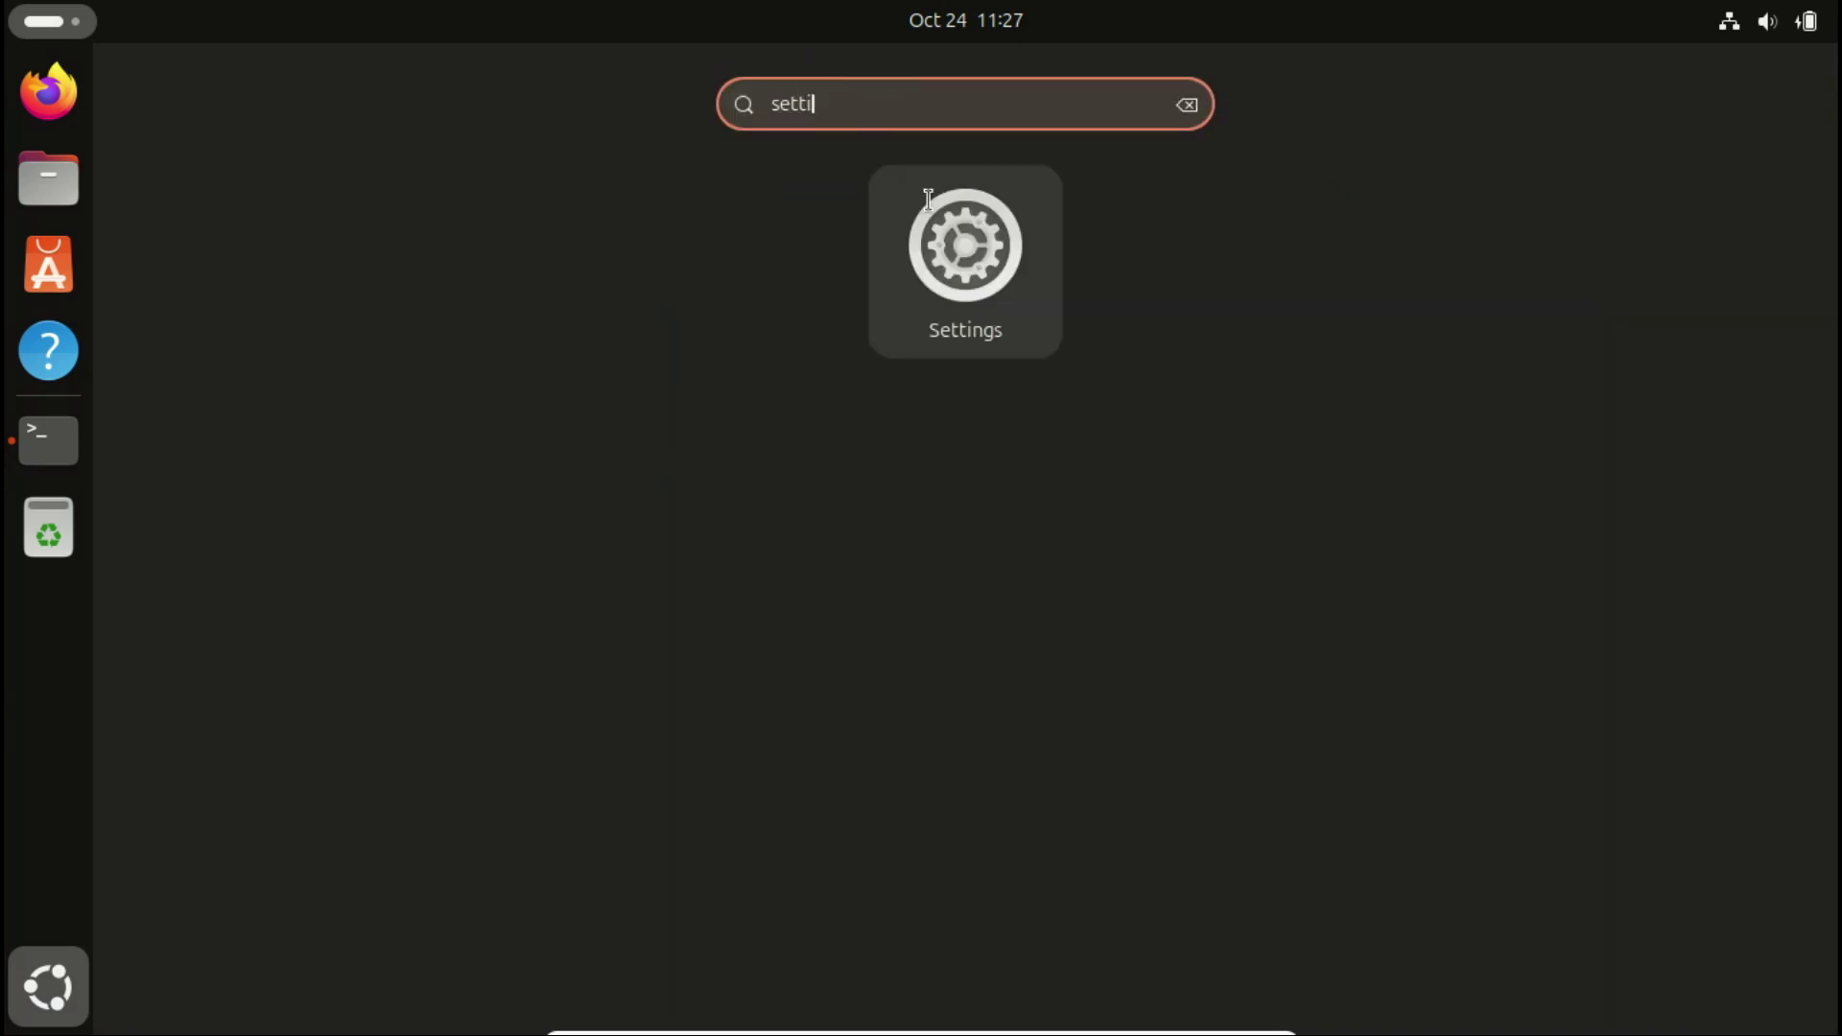
Step: Launch Settings, maximize its window and go to the System page
click(988, 252)
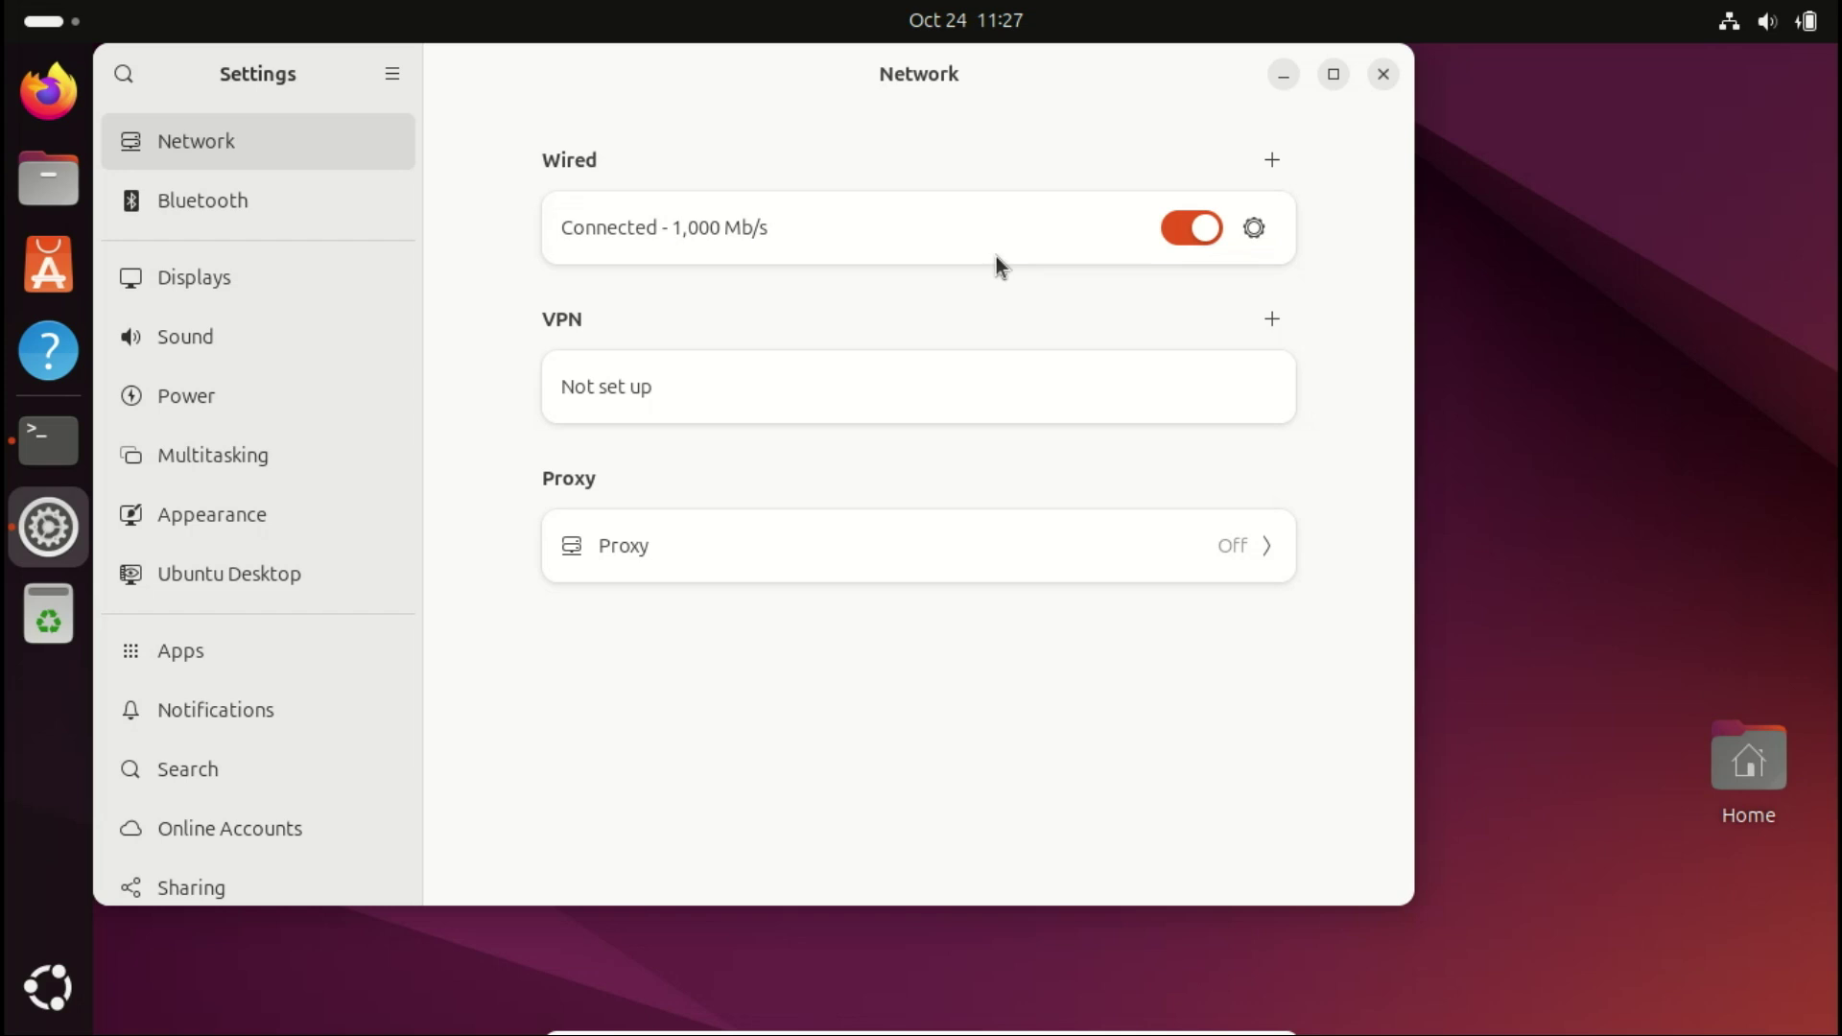
click(1336, 76)
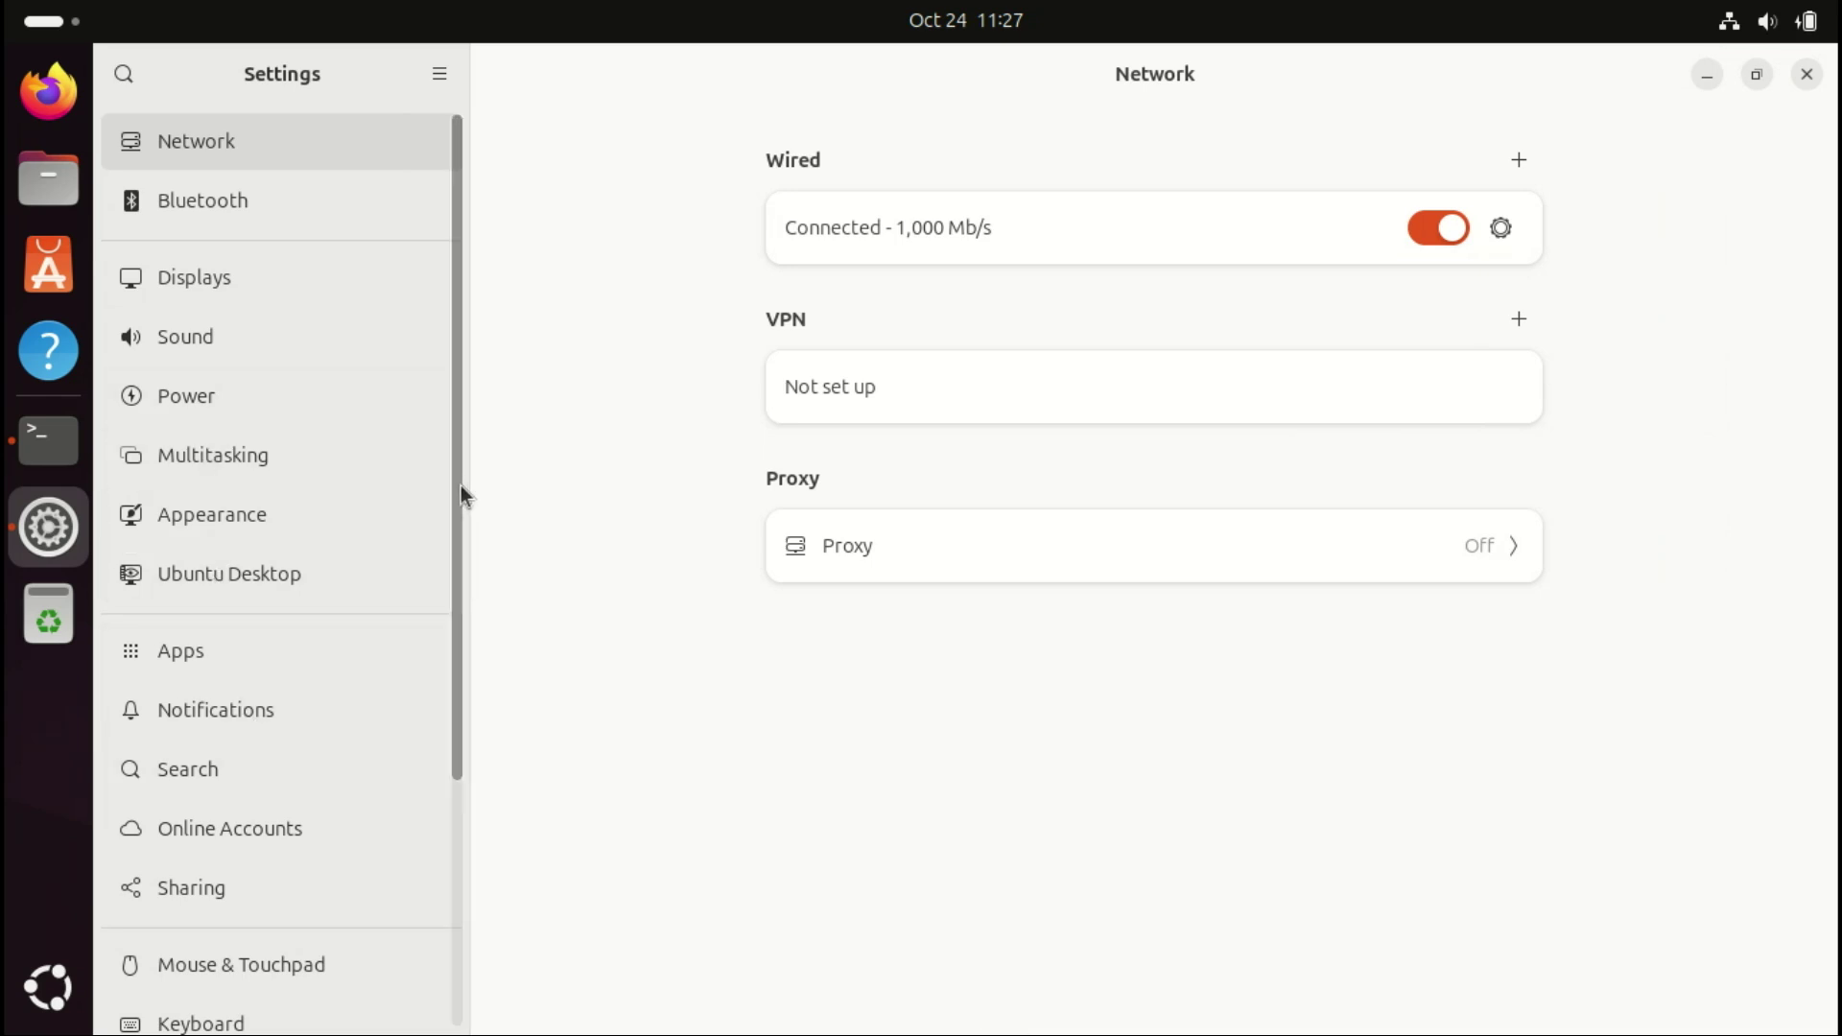
scroll(454, 586, down, 5)
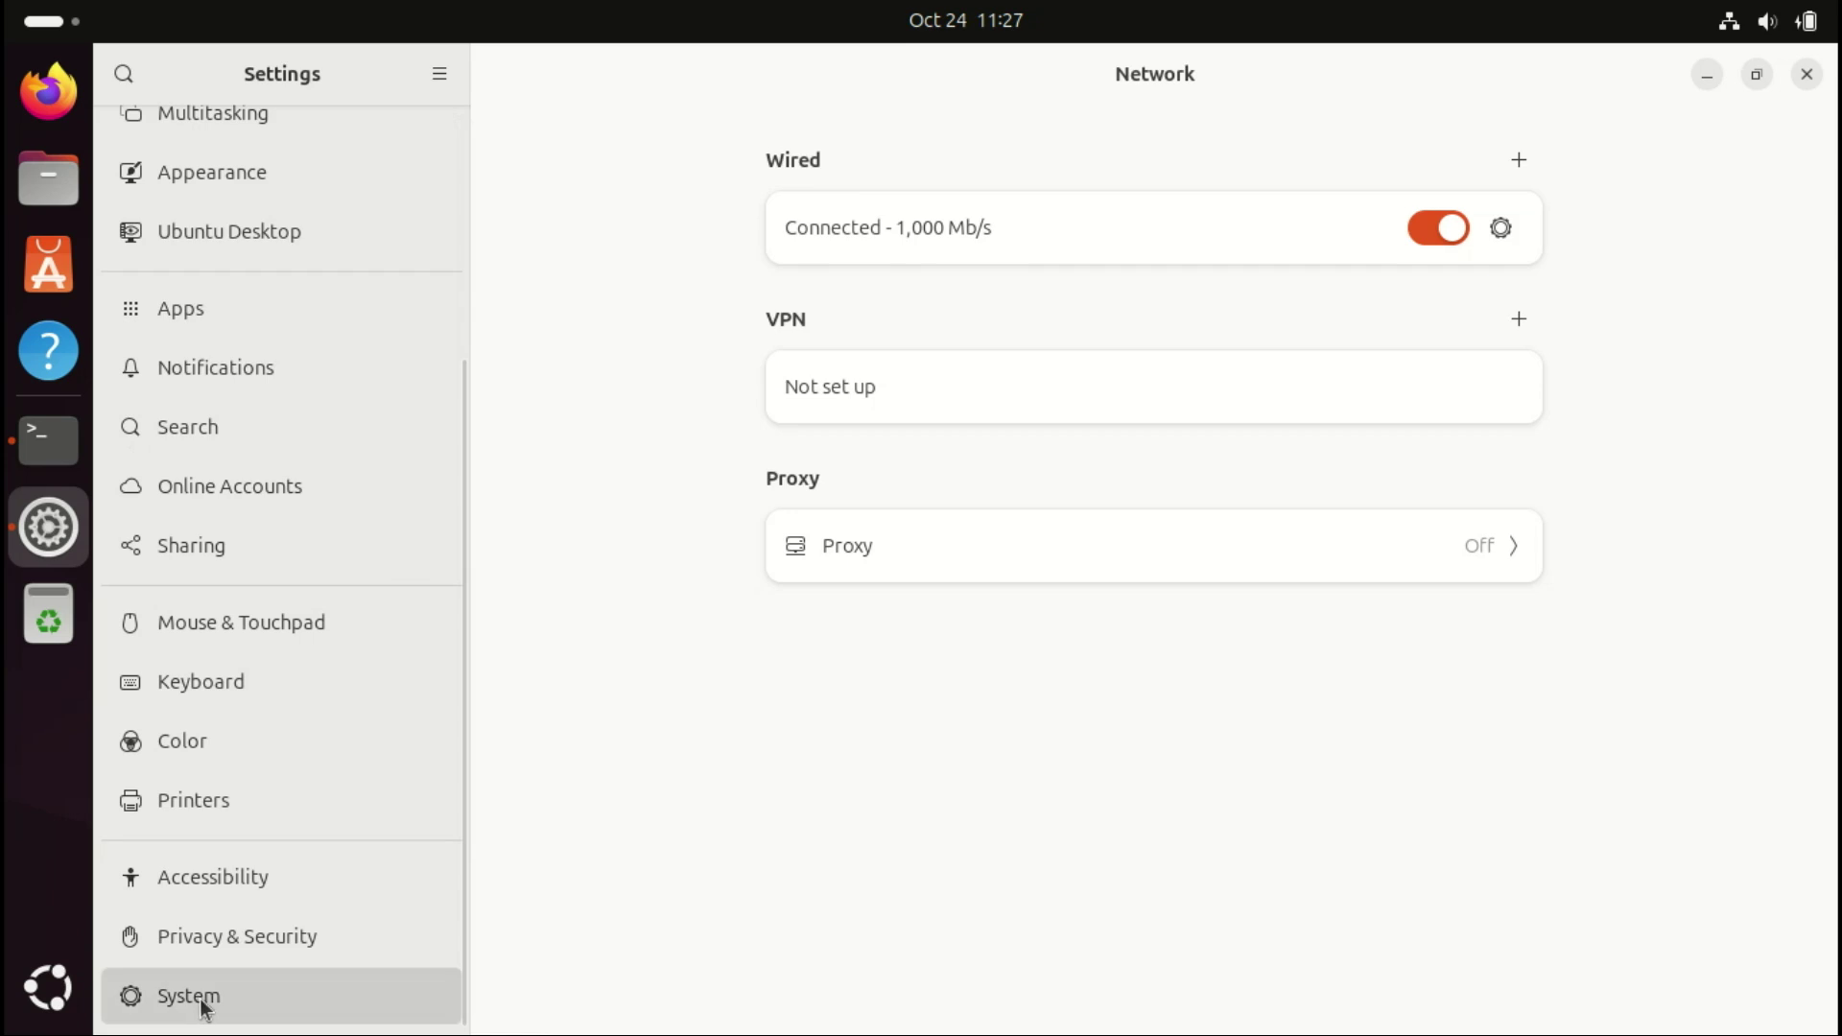
click(202, 1000)
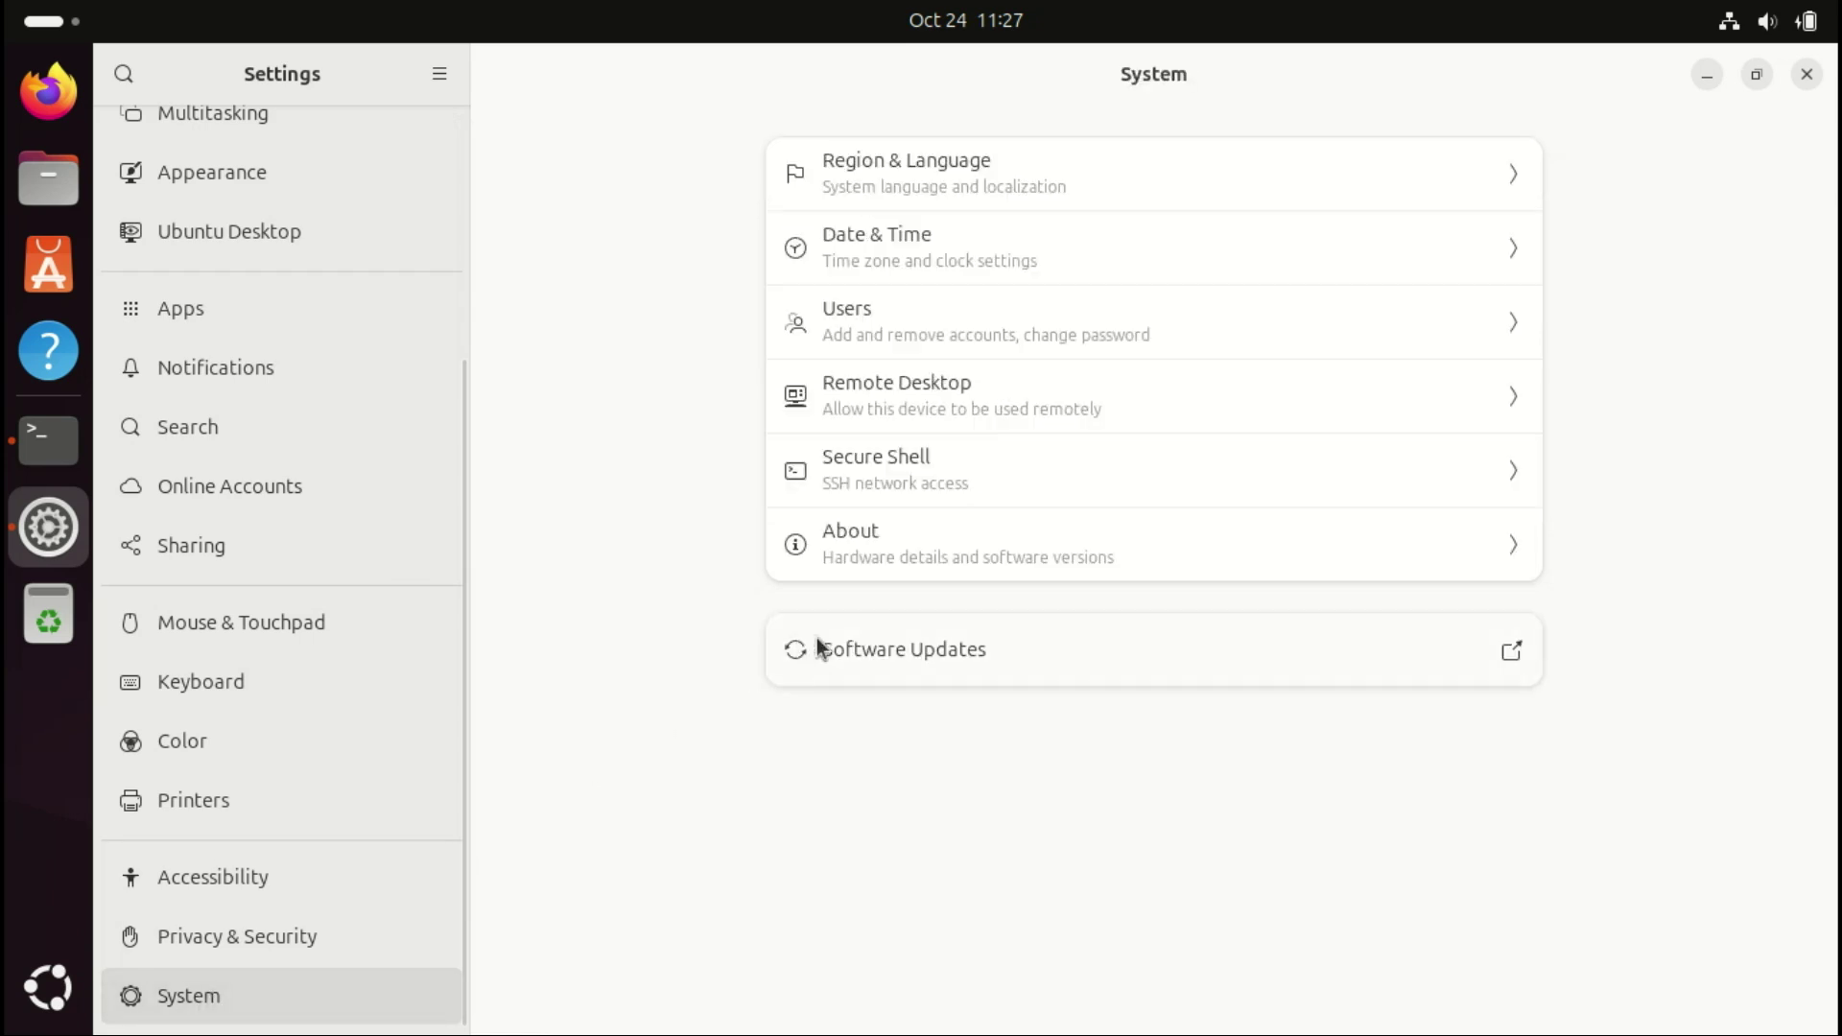
Step: Open the Users page and unlock it with the admin password
click(983, 323)
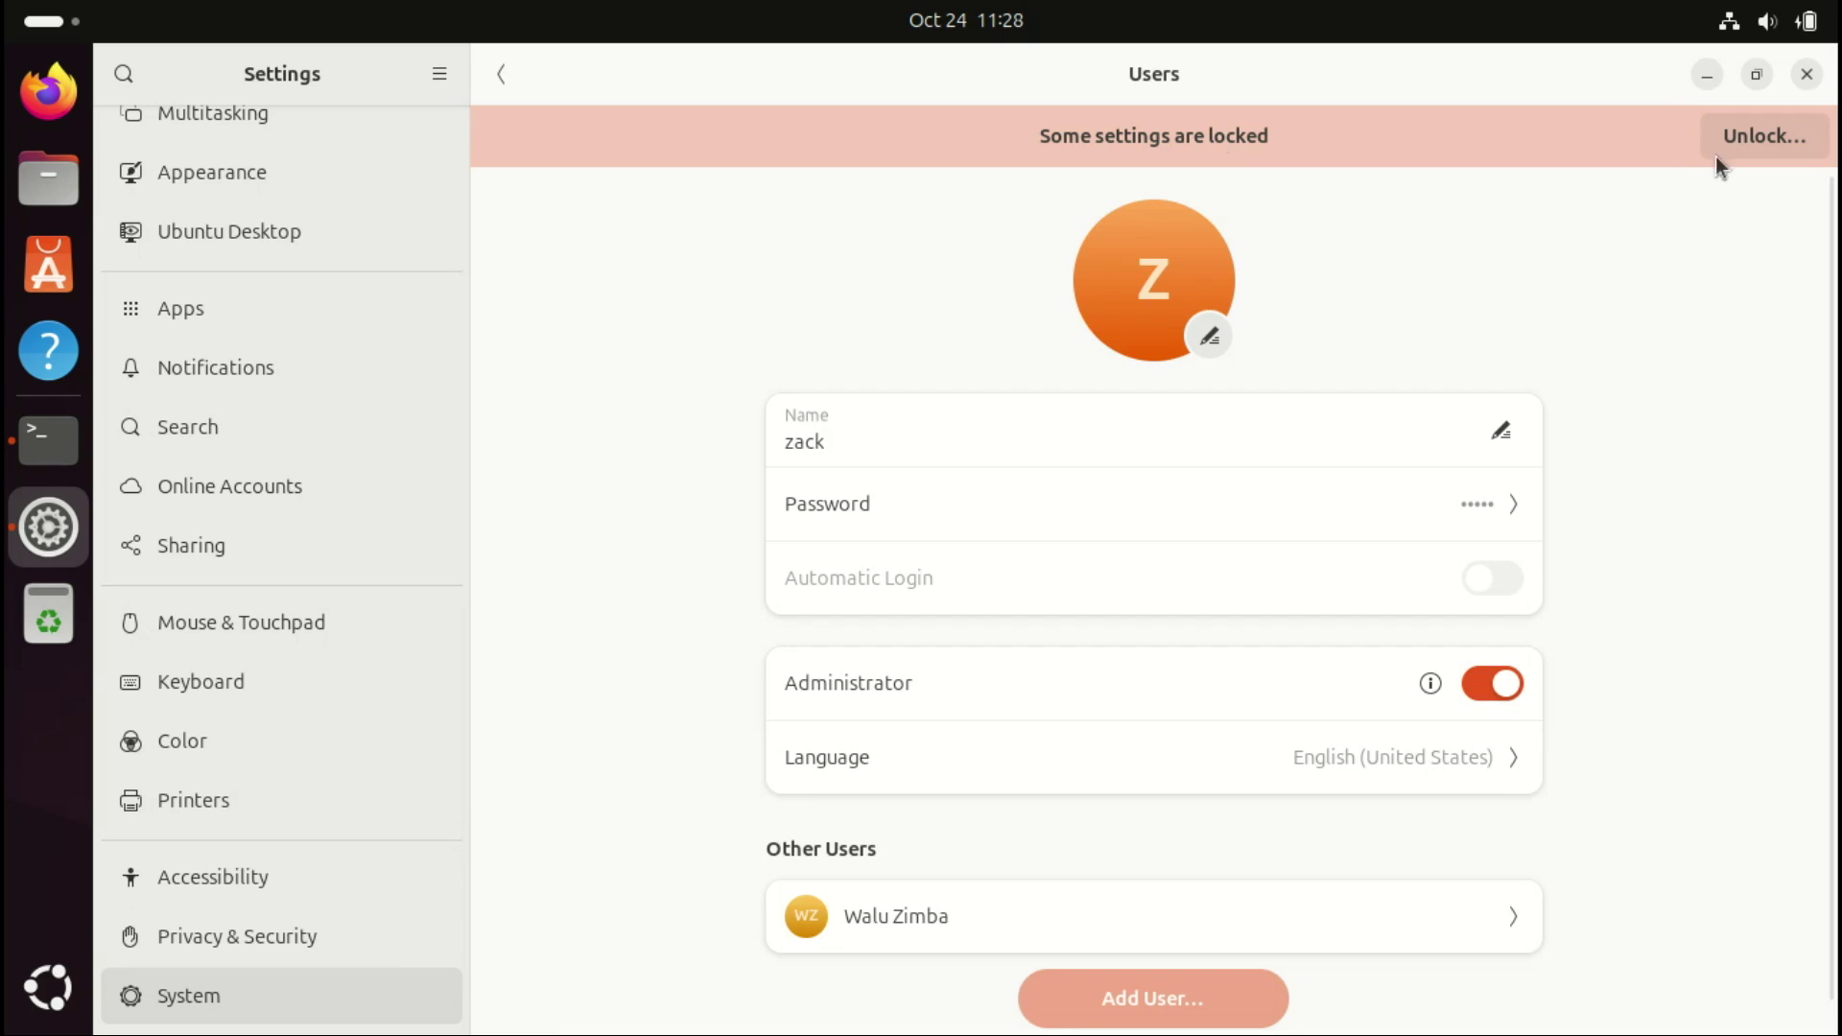
click(1741, 135)
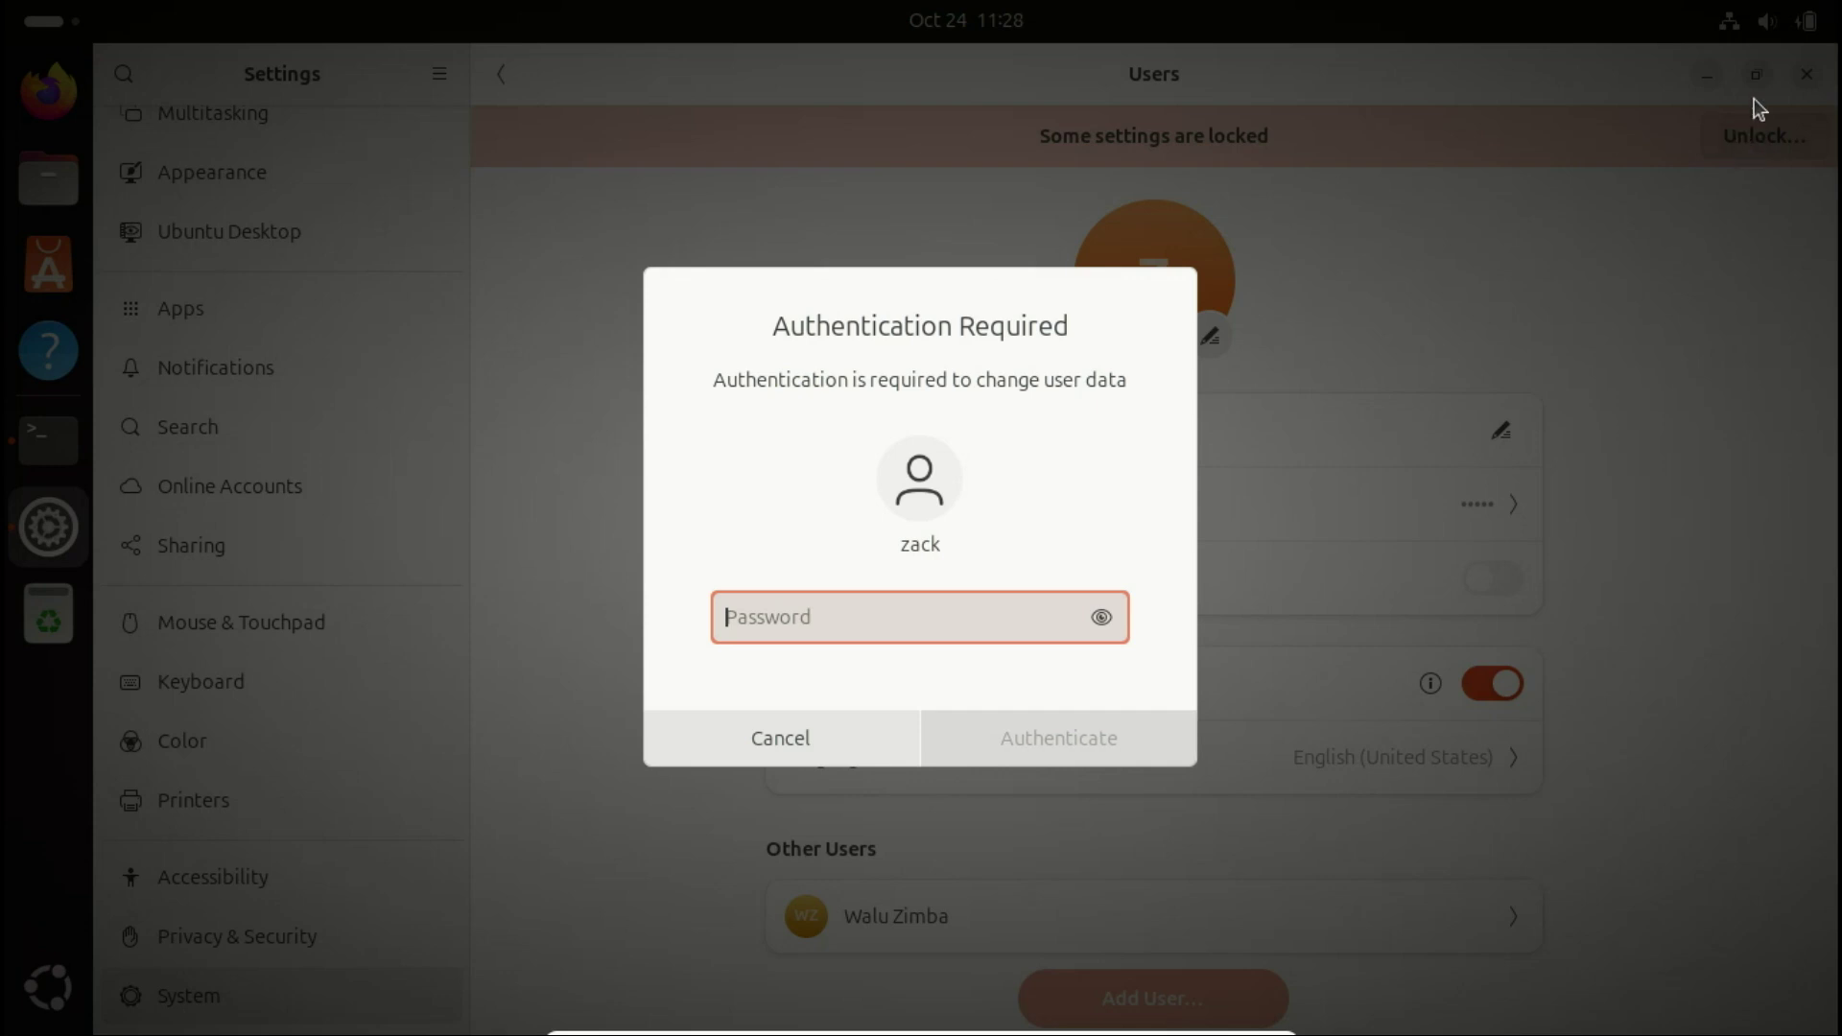
text(•••••••••)
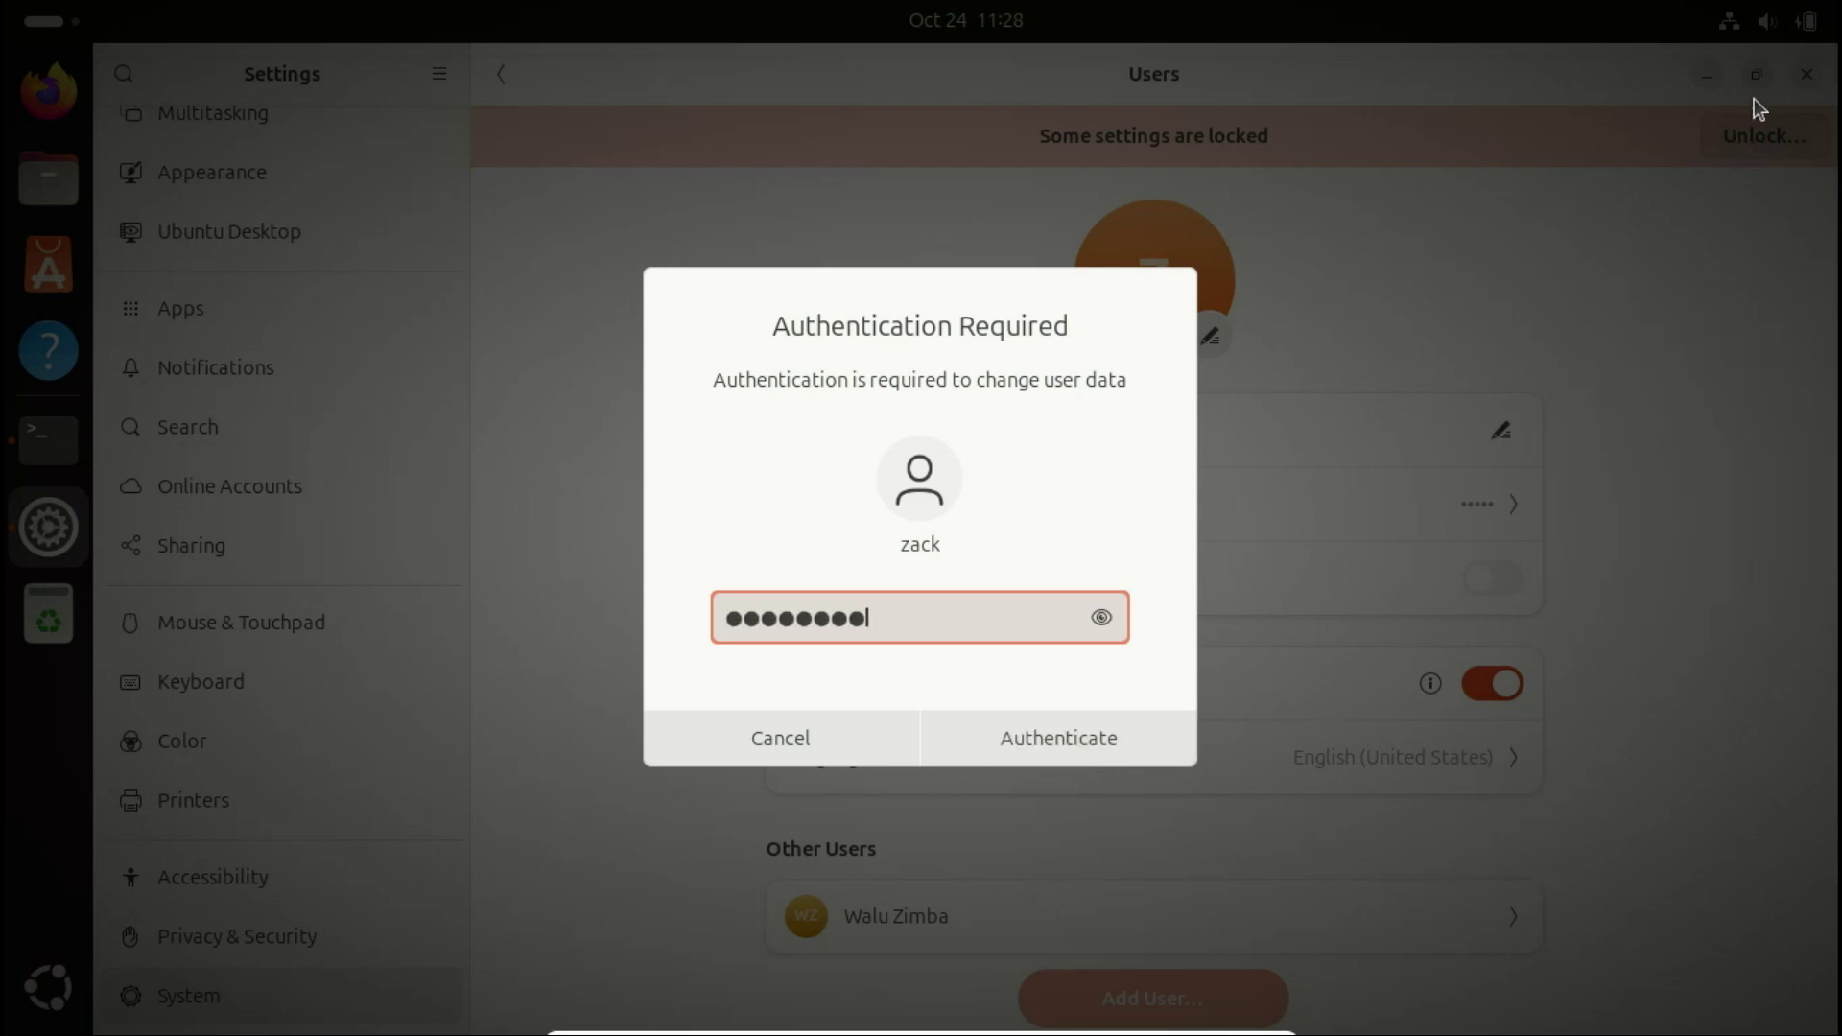
click(1090, 735)
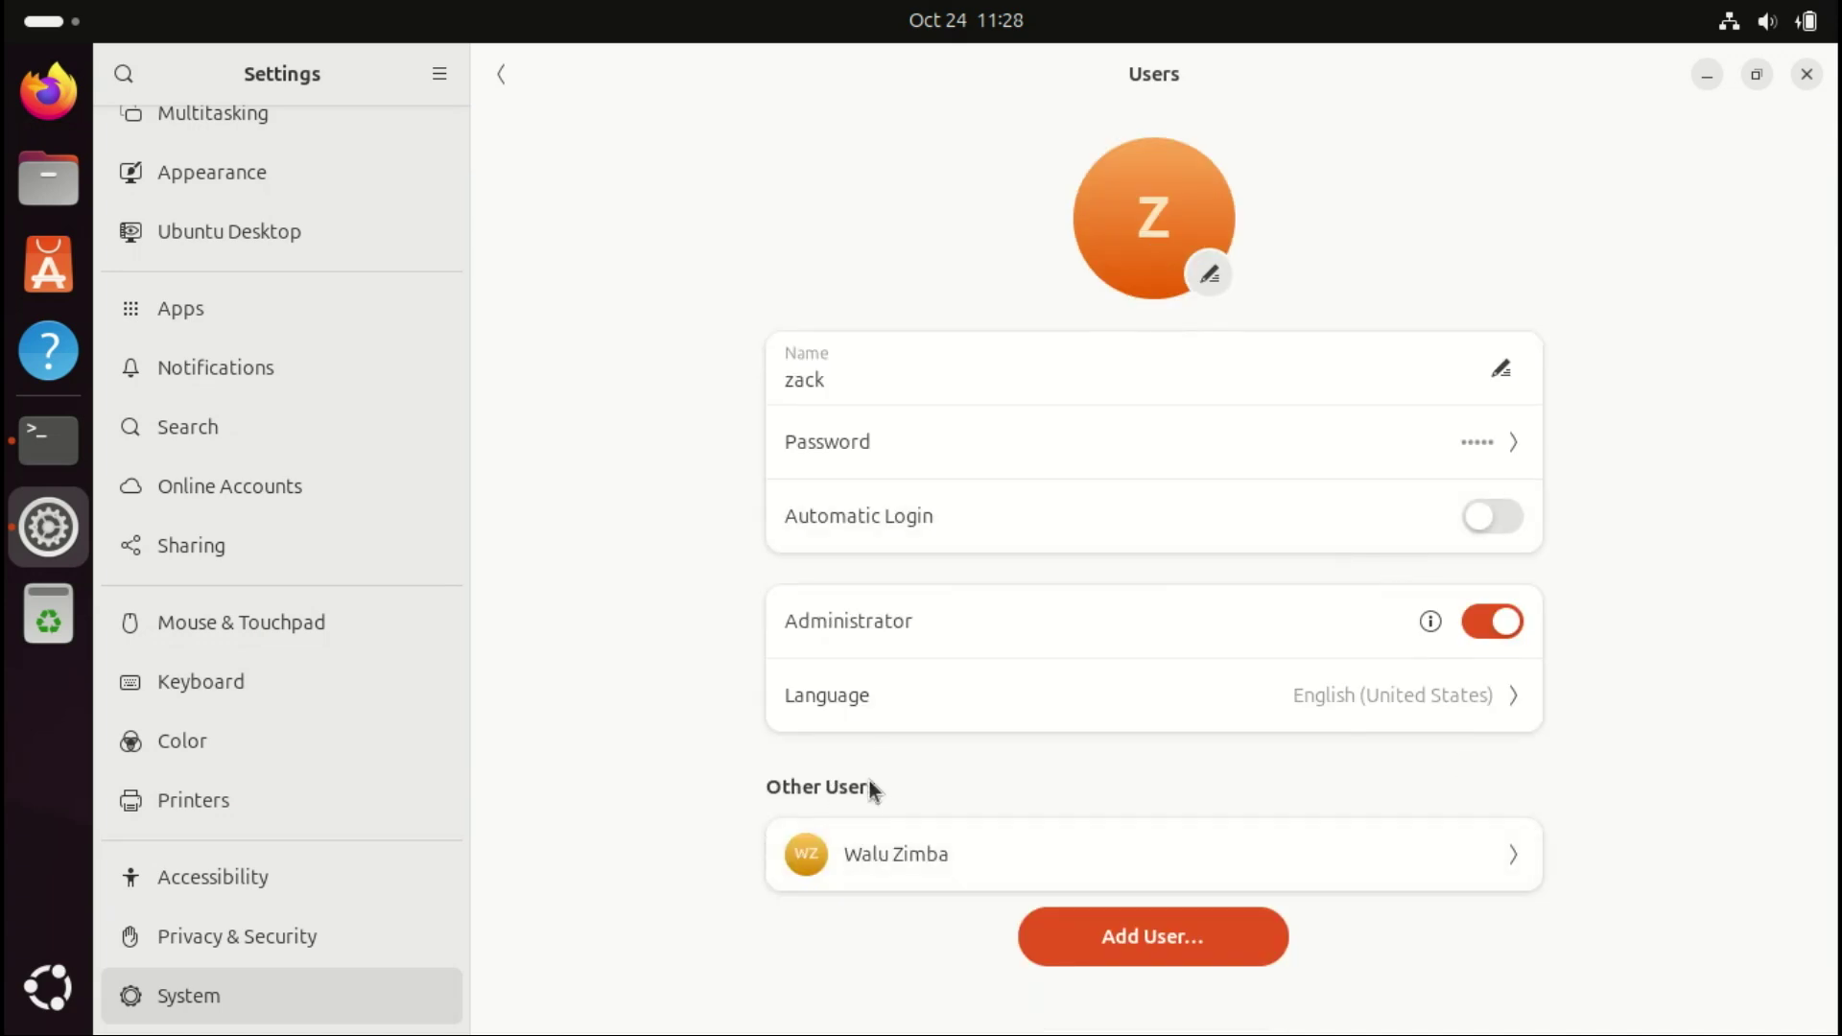
Step: Add administrator account John with a password set now and a matching confirmation
click(1175, 946)
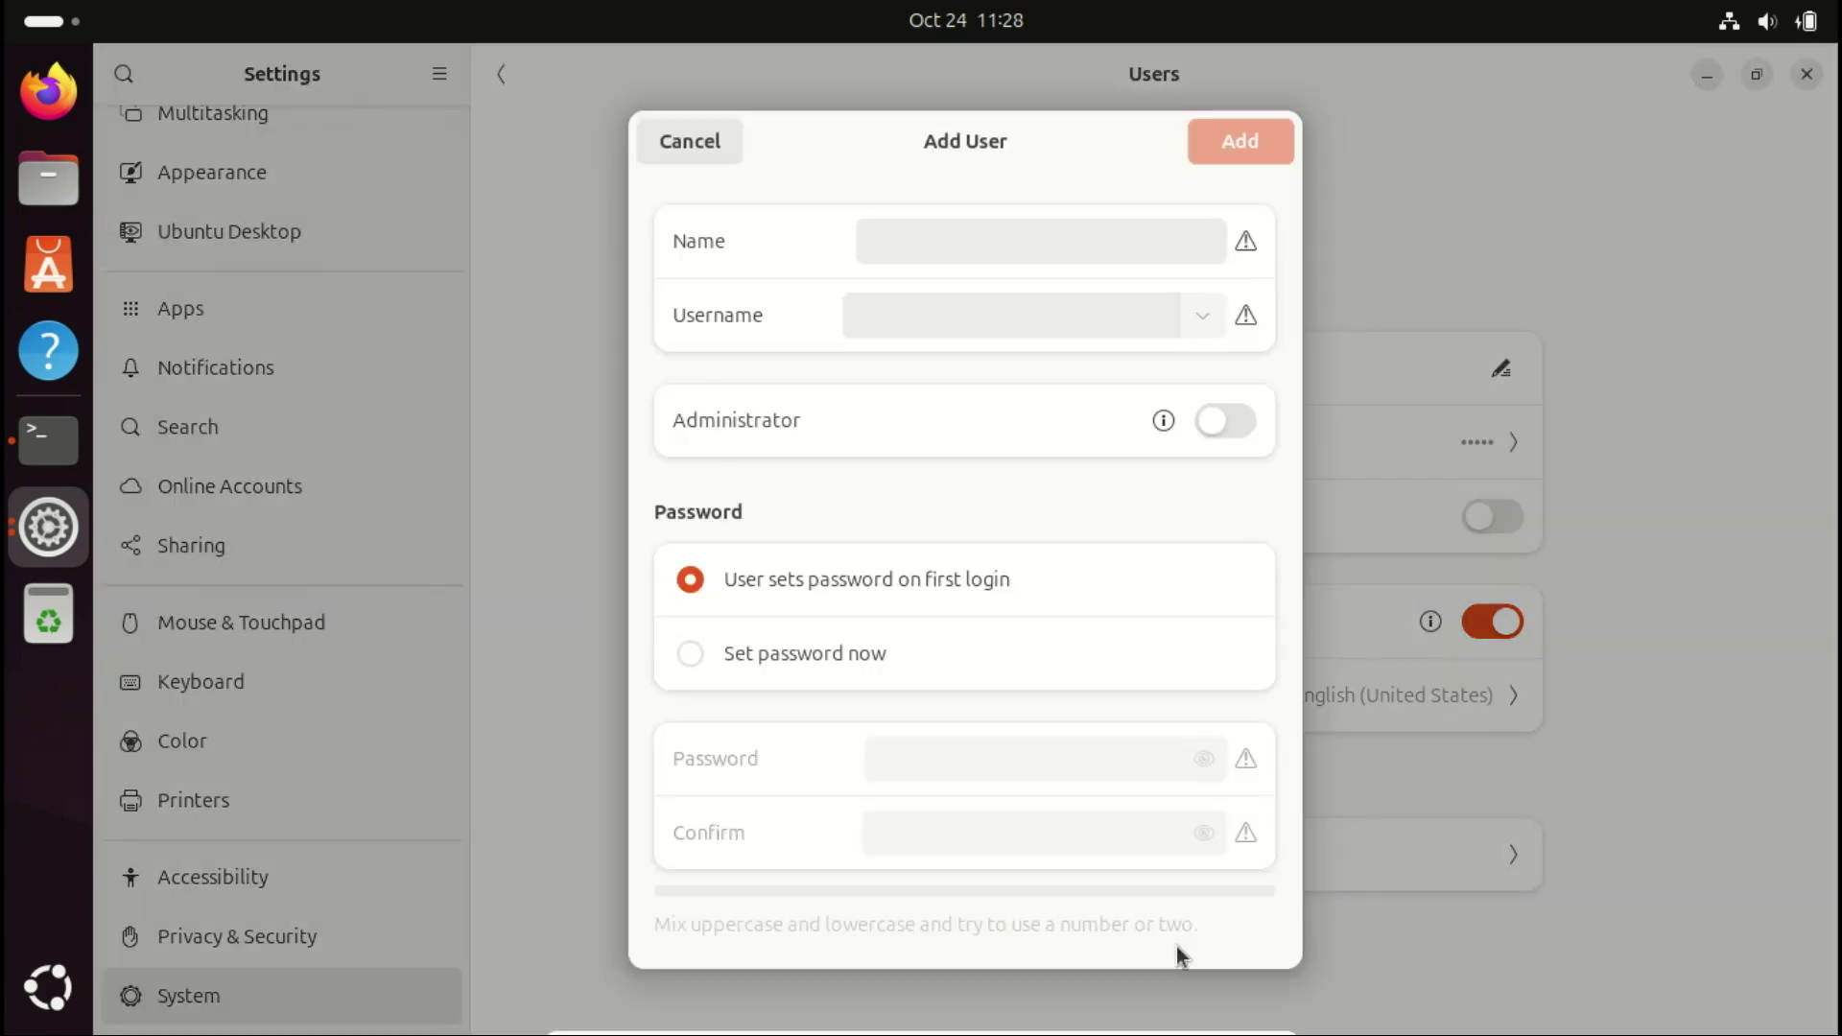
click(901, 235)
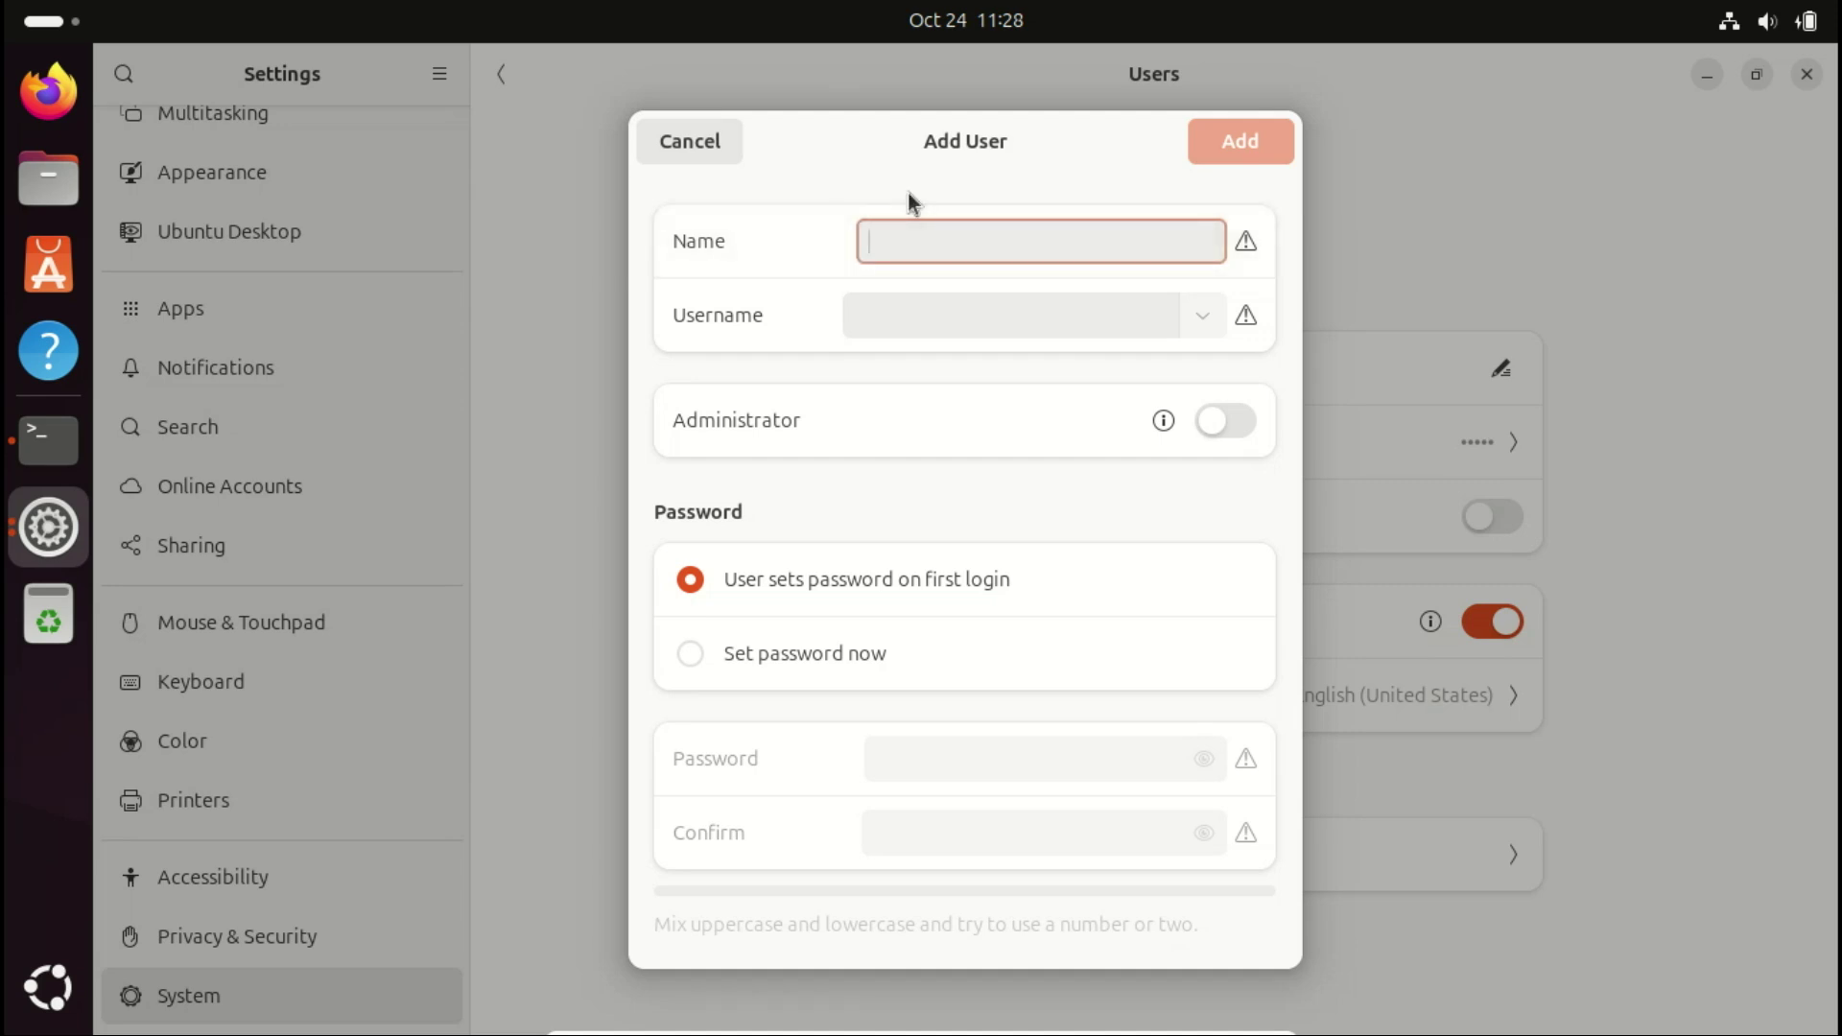
text(Jo)
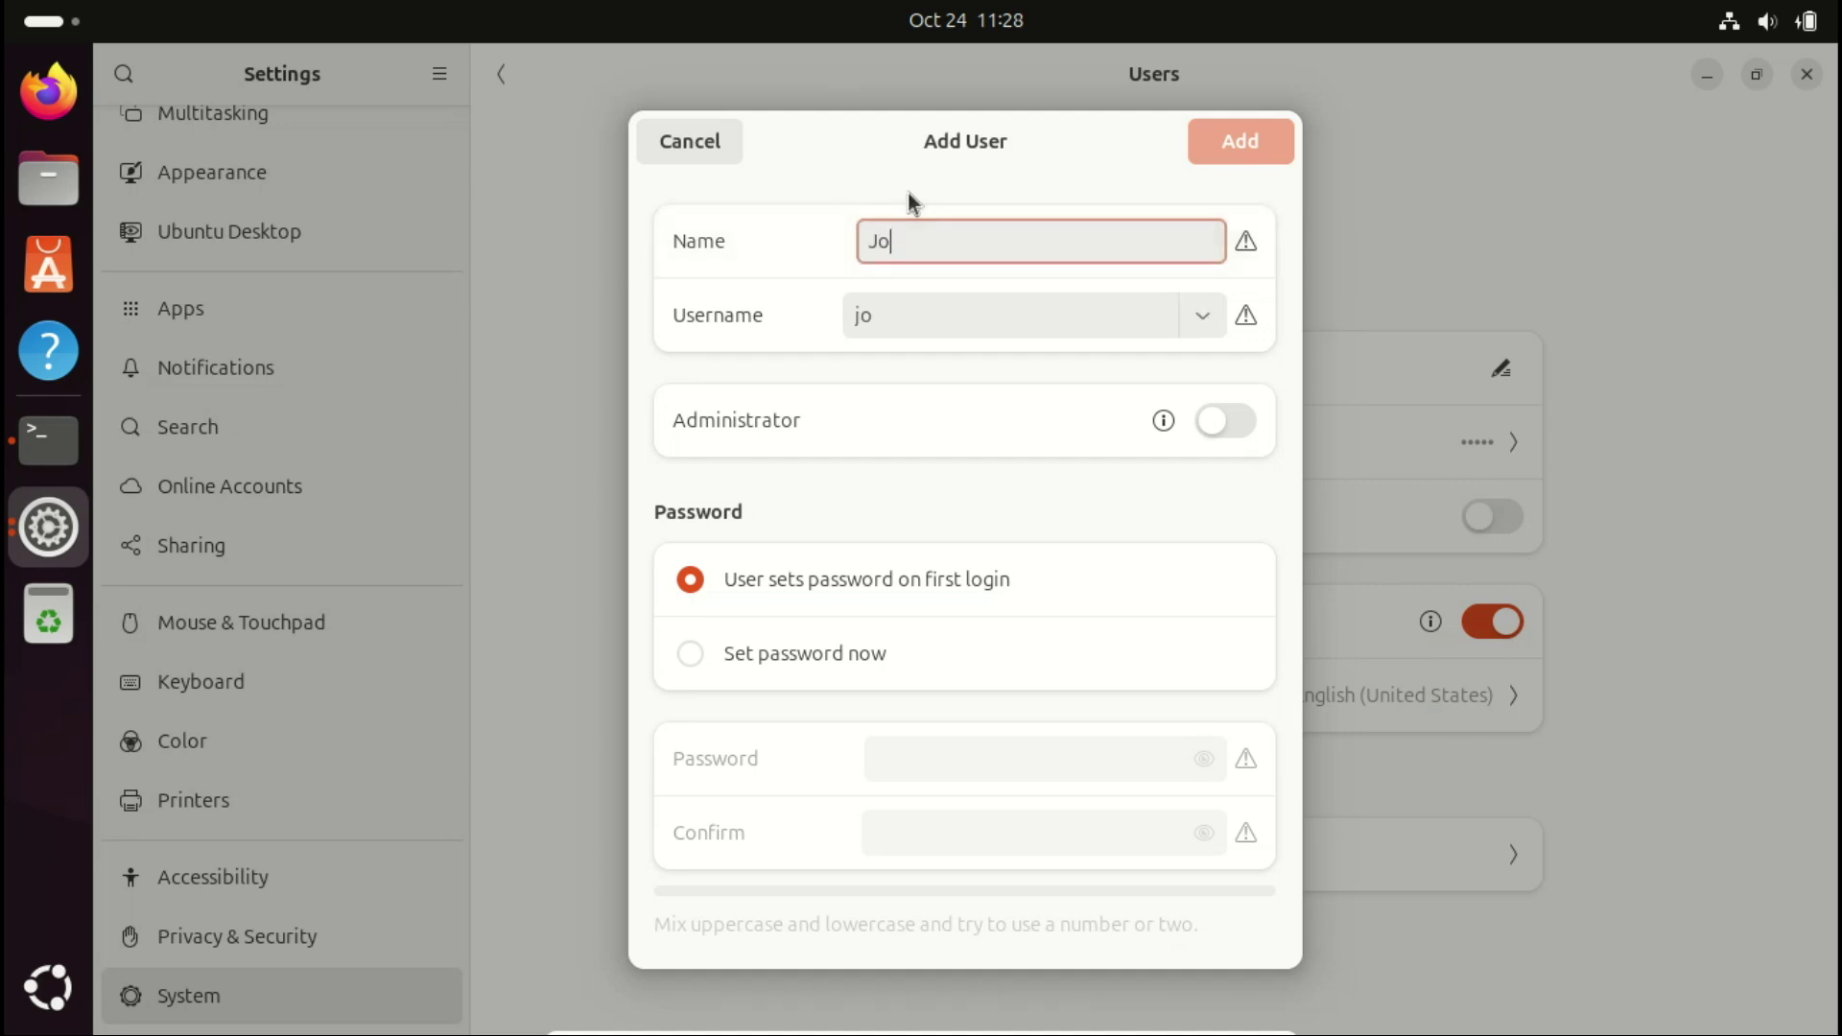
text(hn)
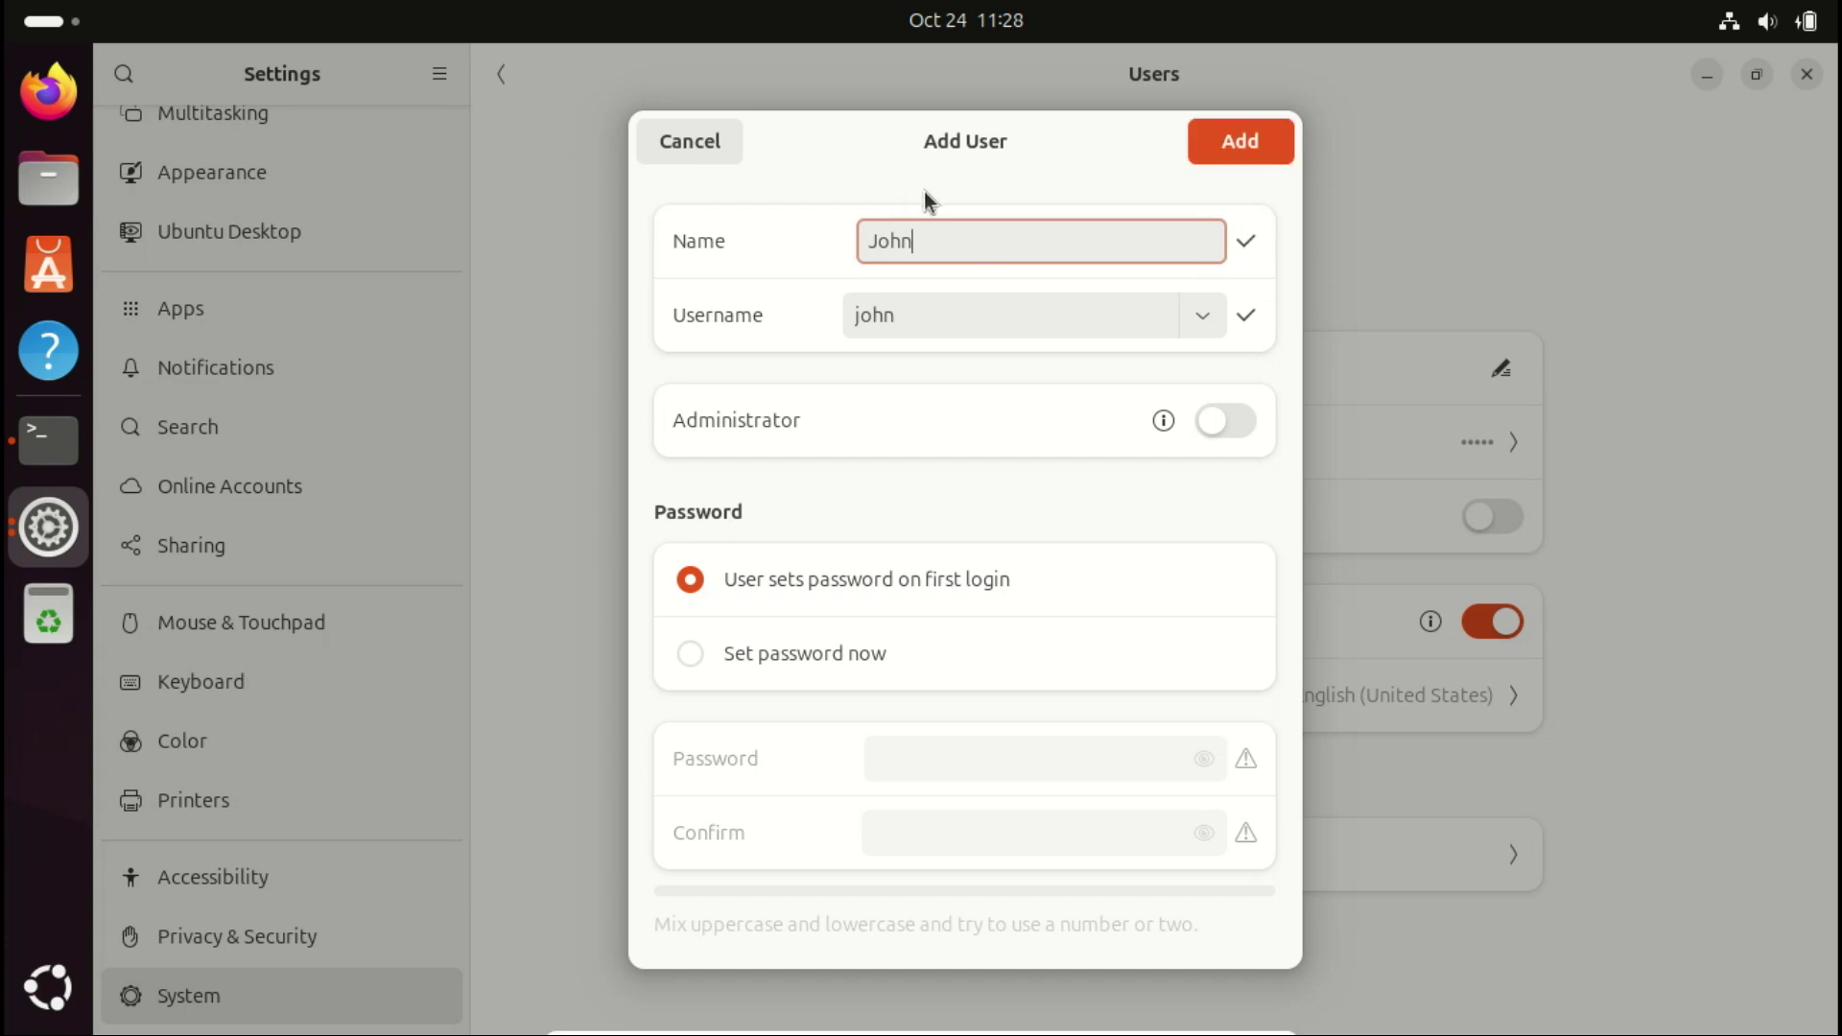
click(1249, 424)
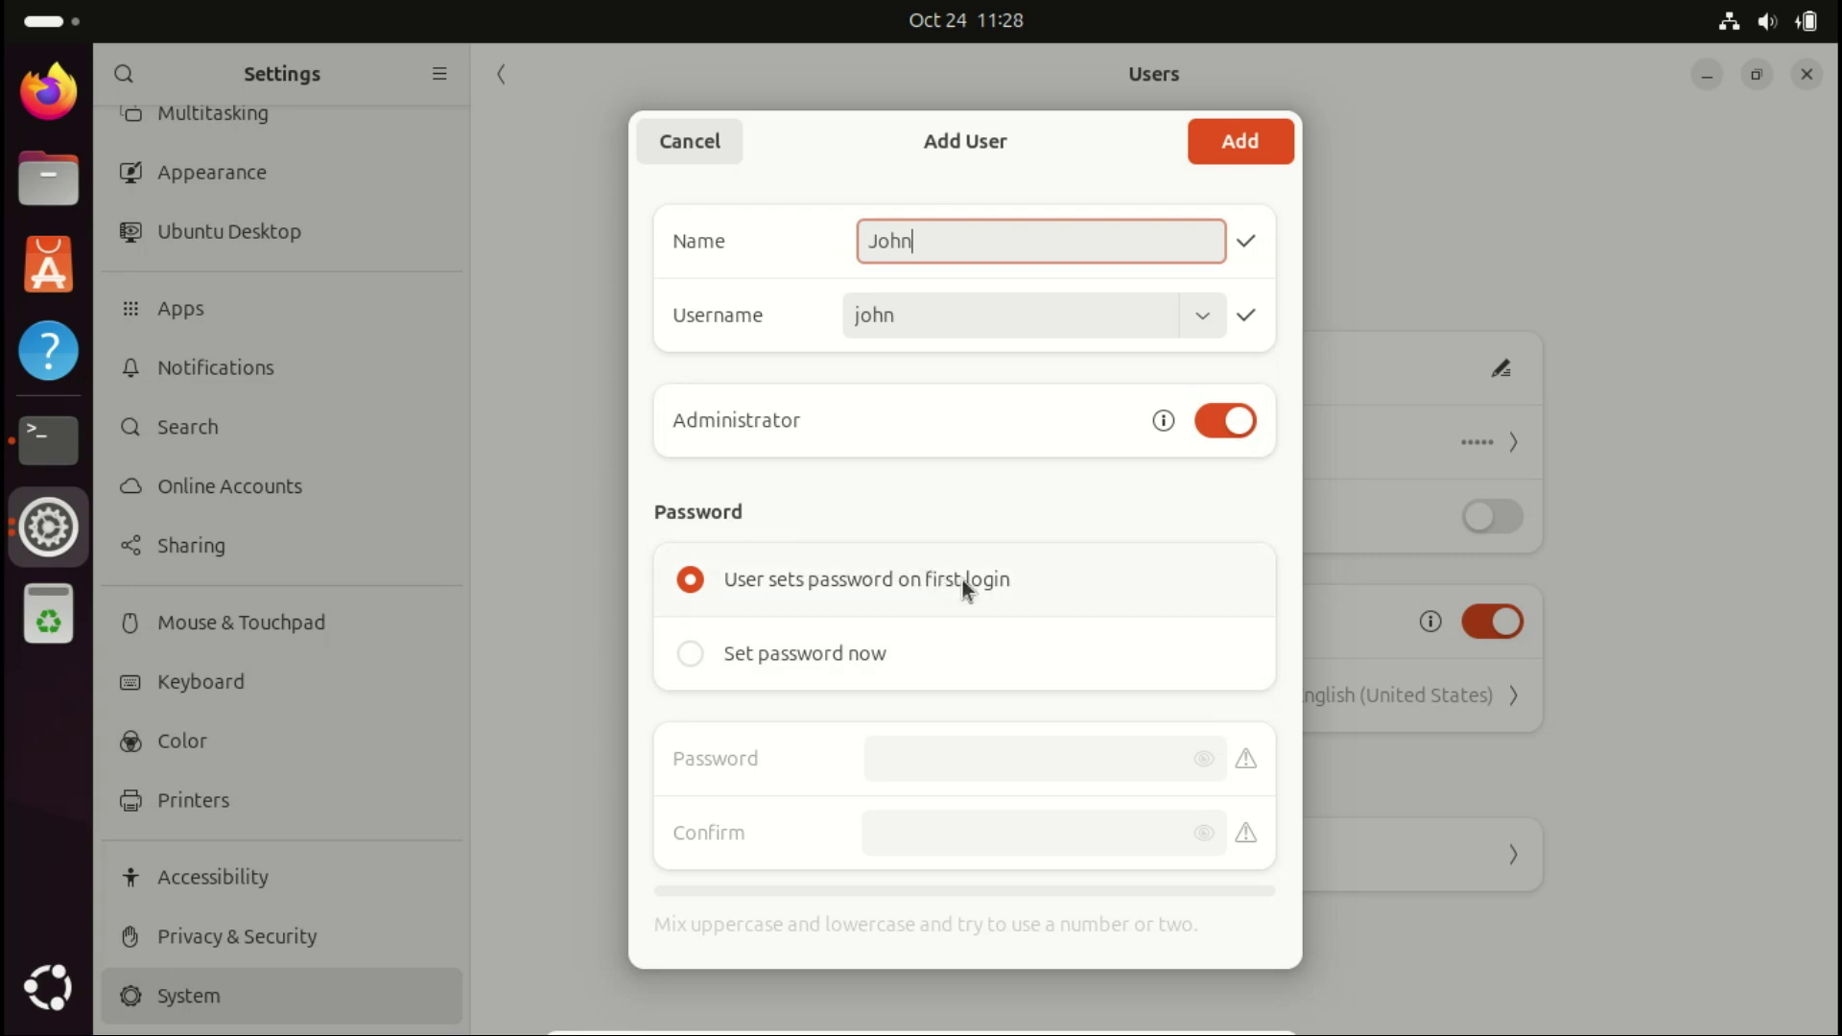
click(702, 660)
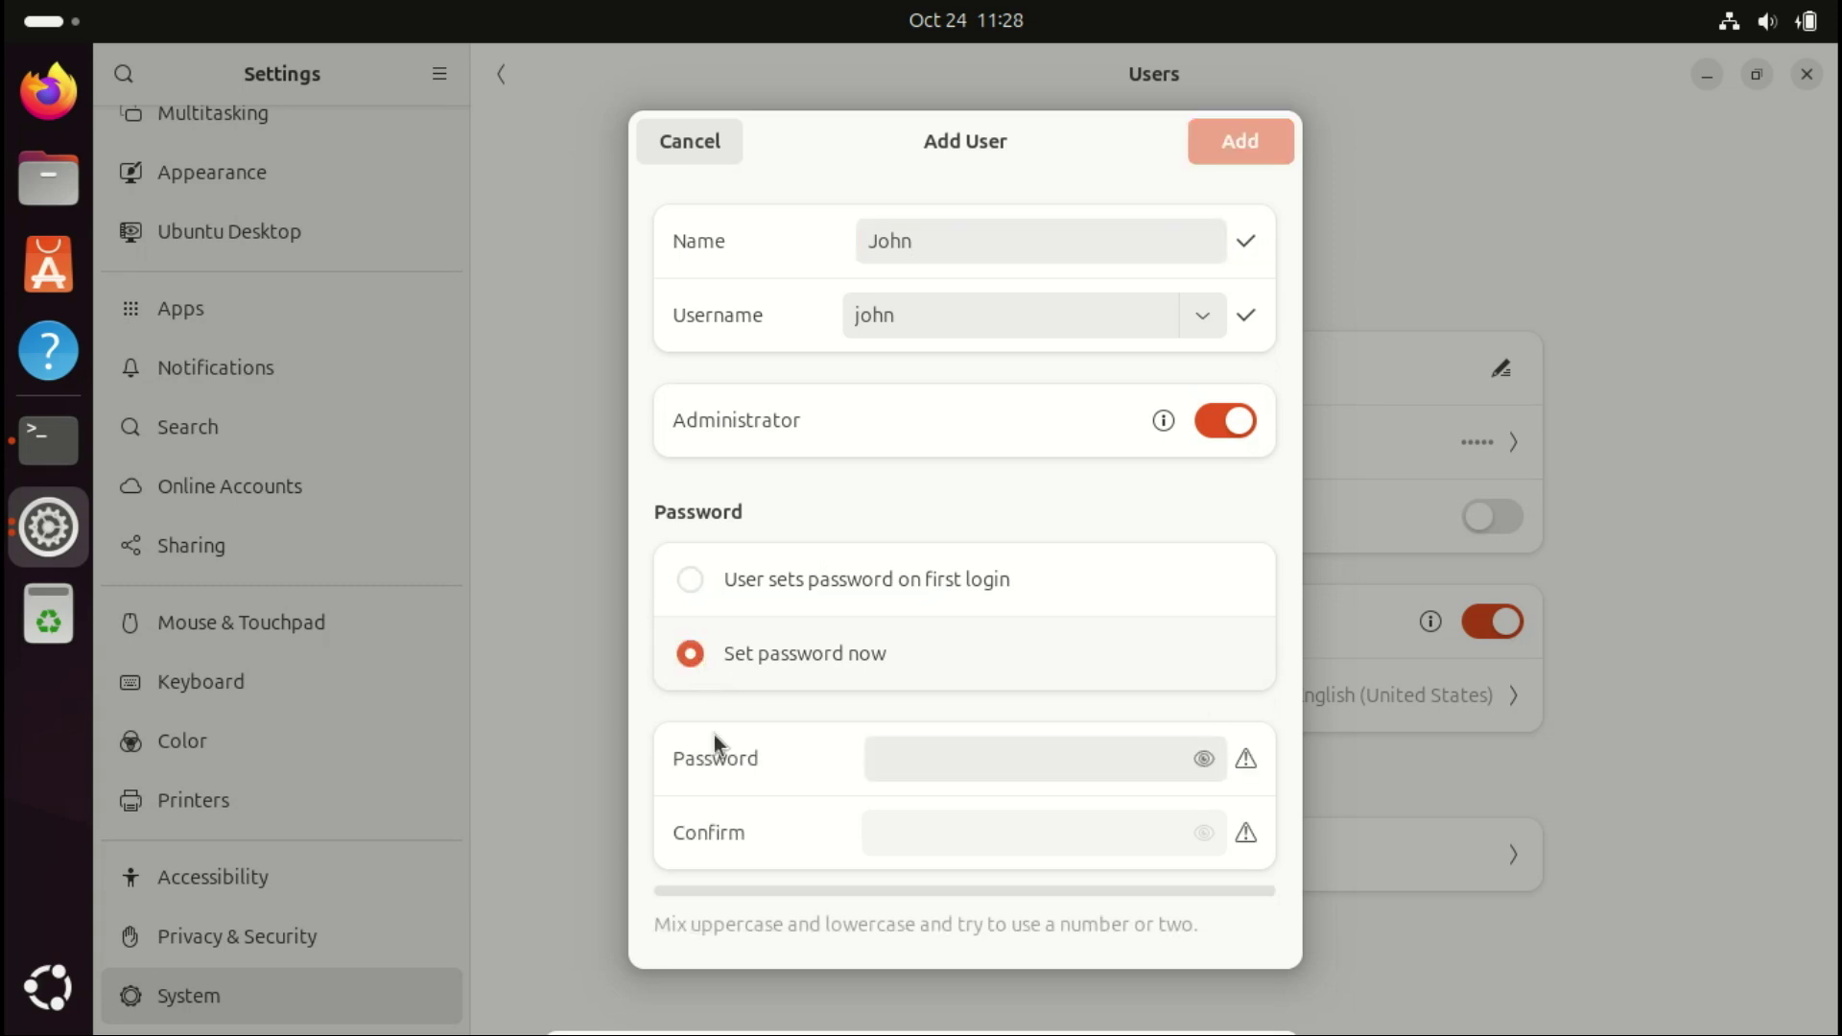
click(923, 767)
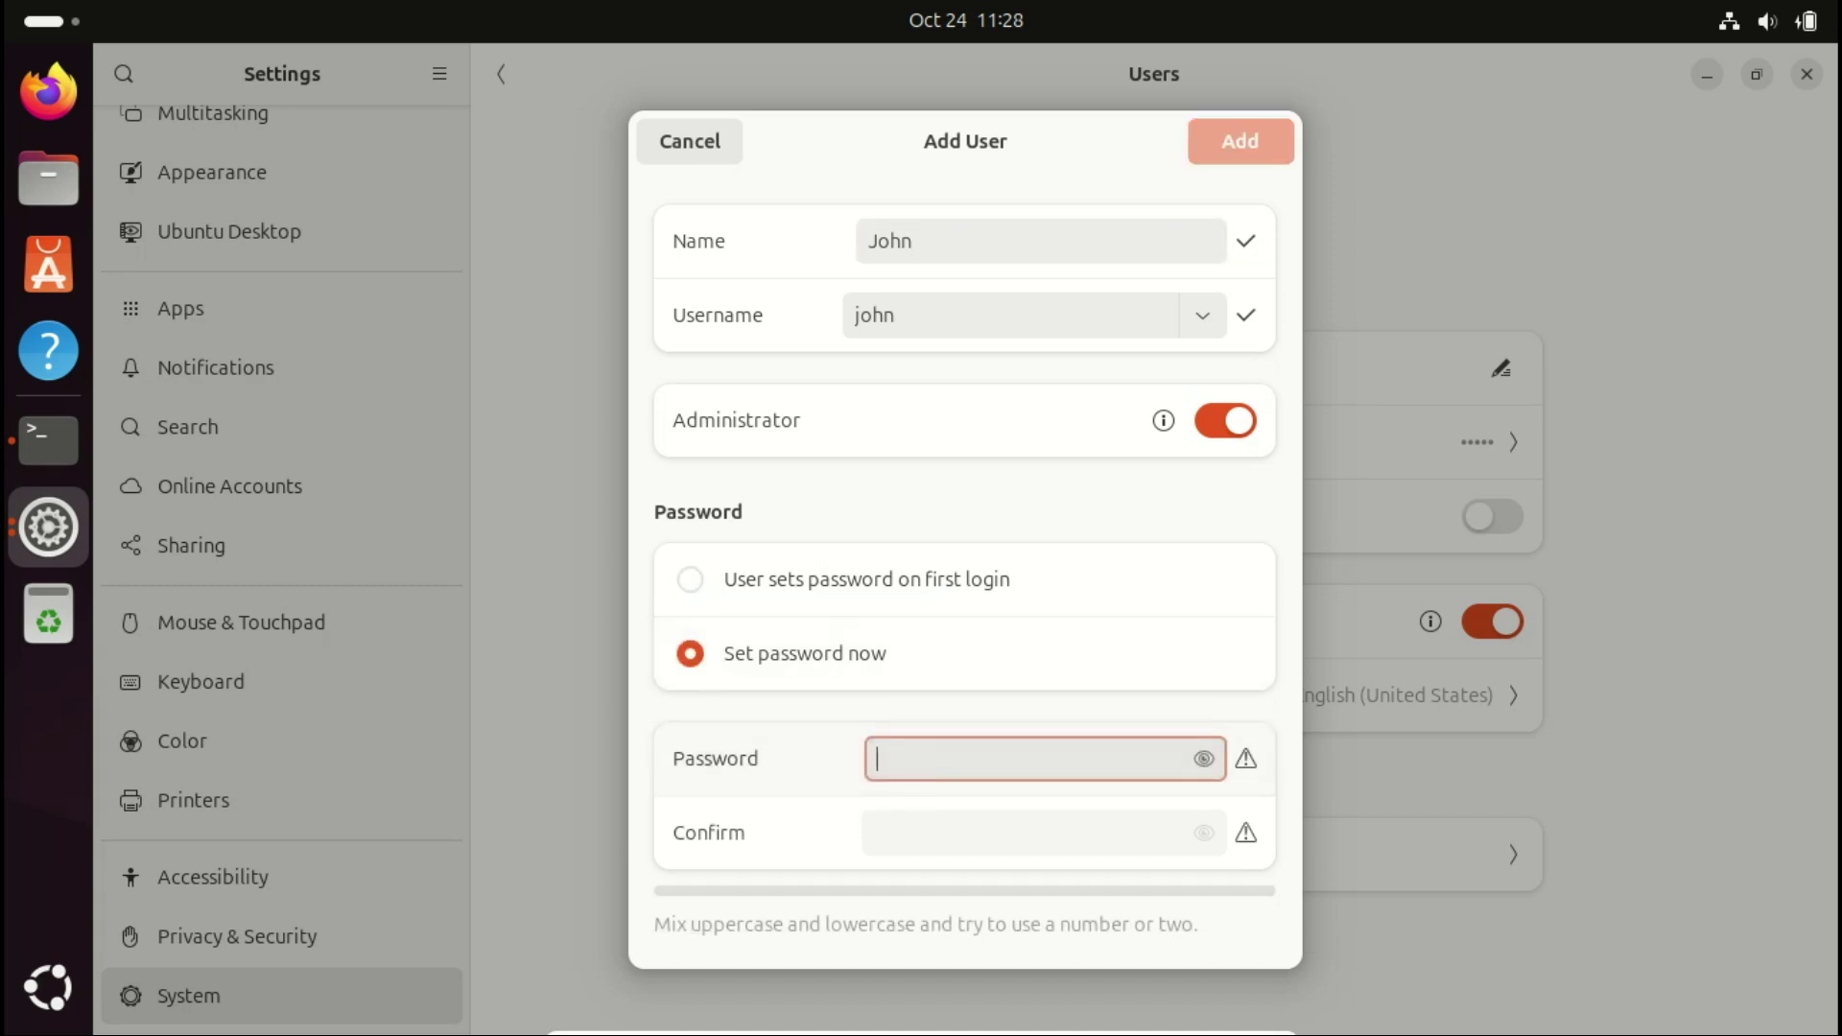
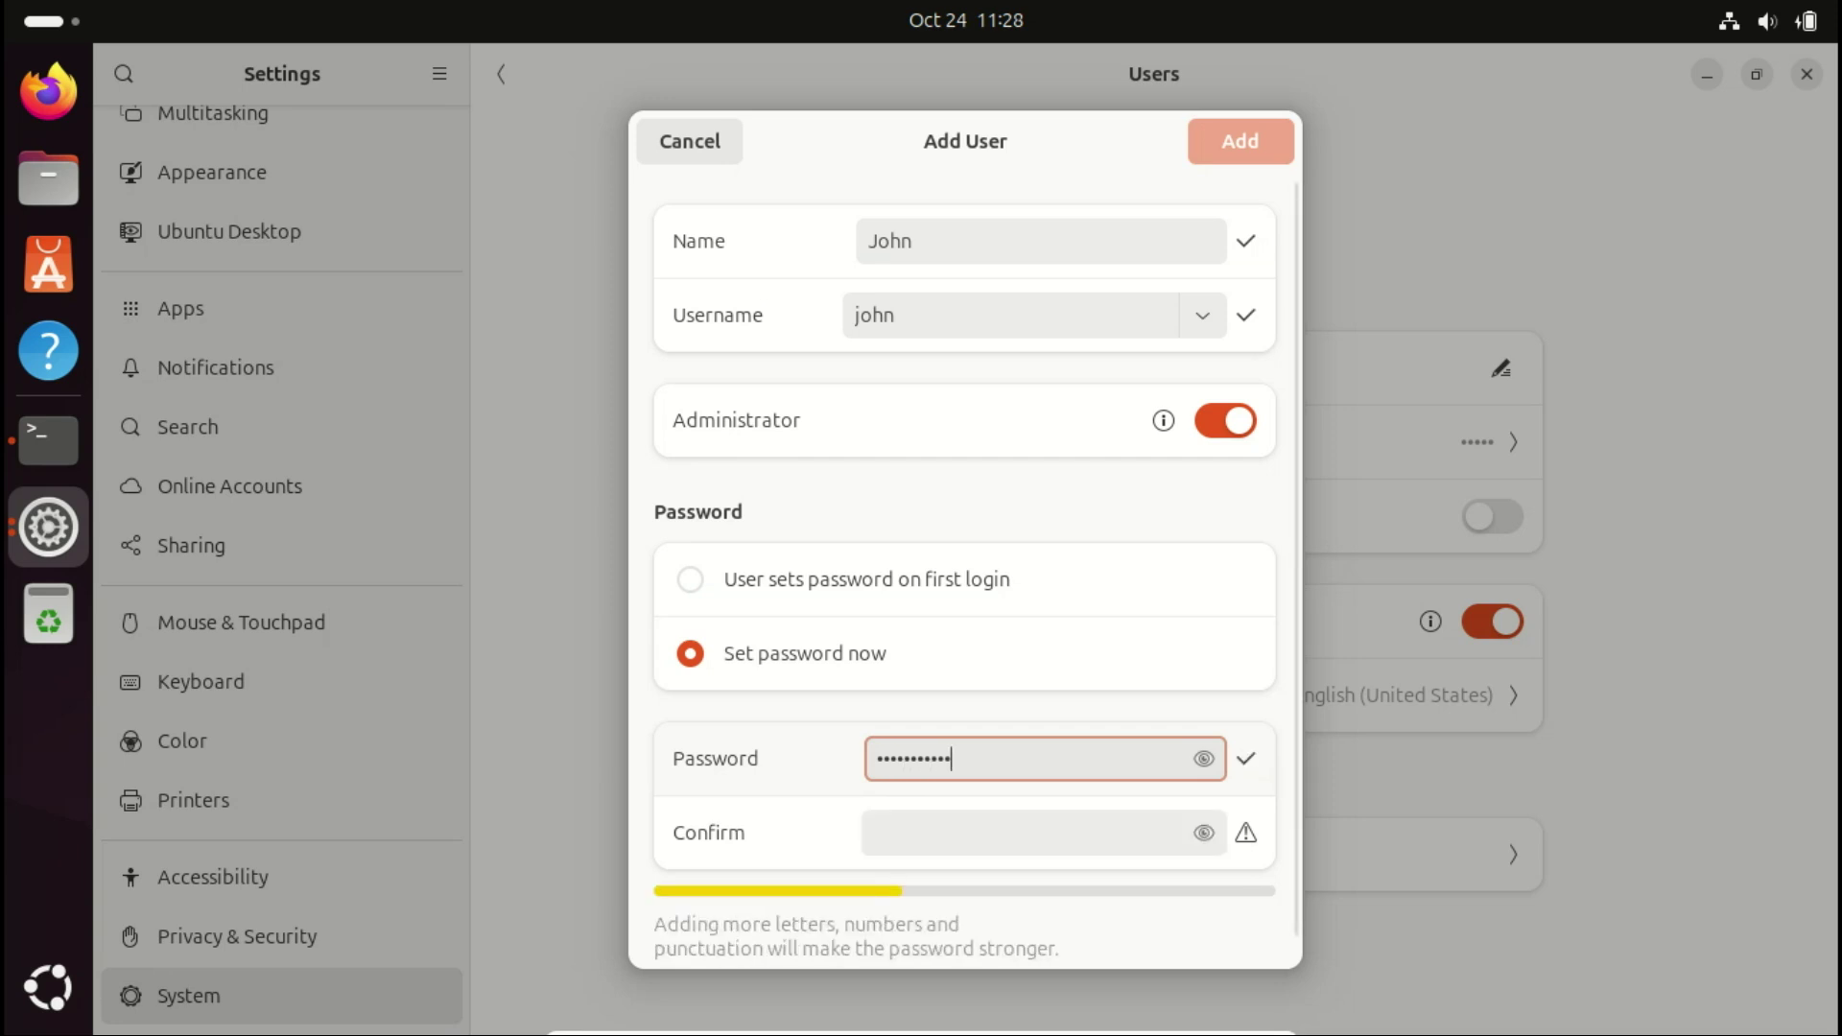
click(914, 822)
key(ctrl+v)
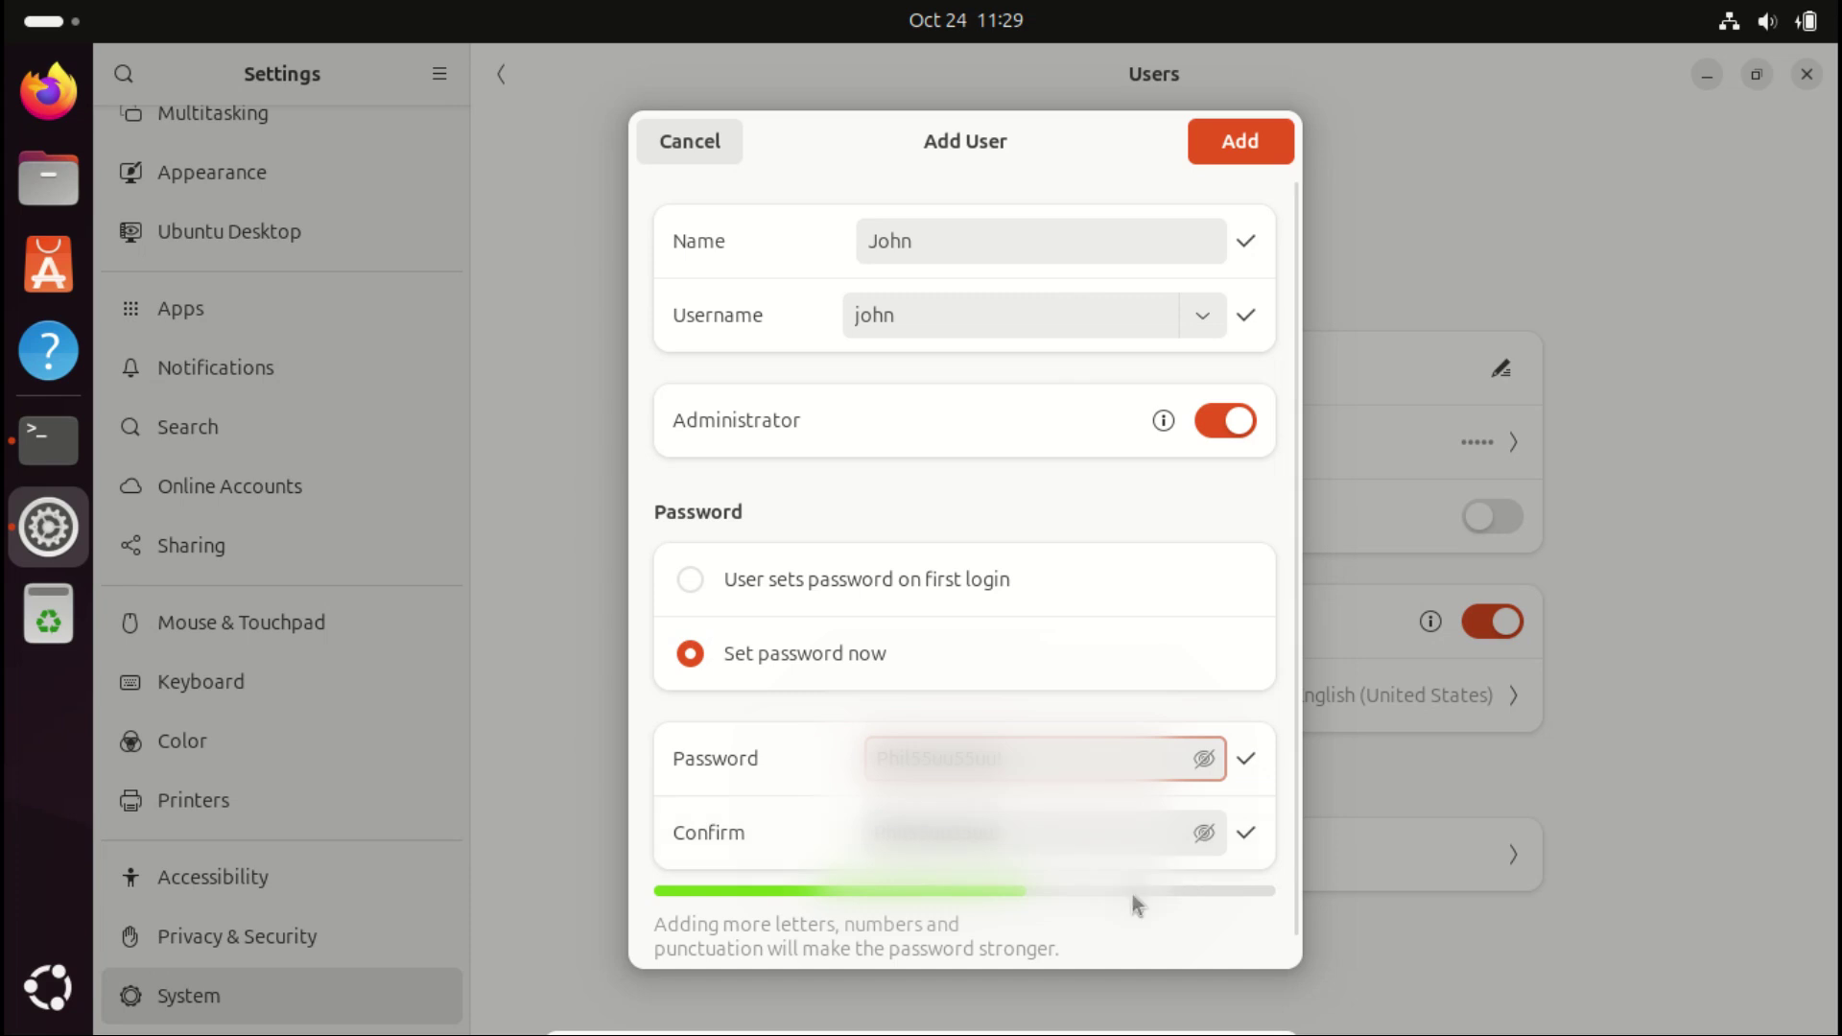
click(1237, 141)
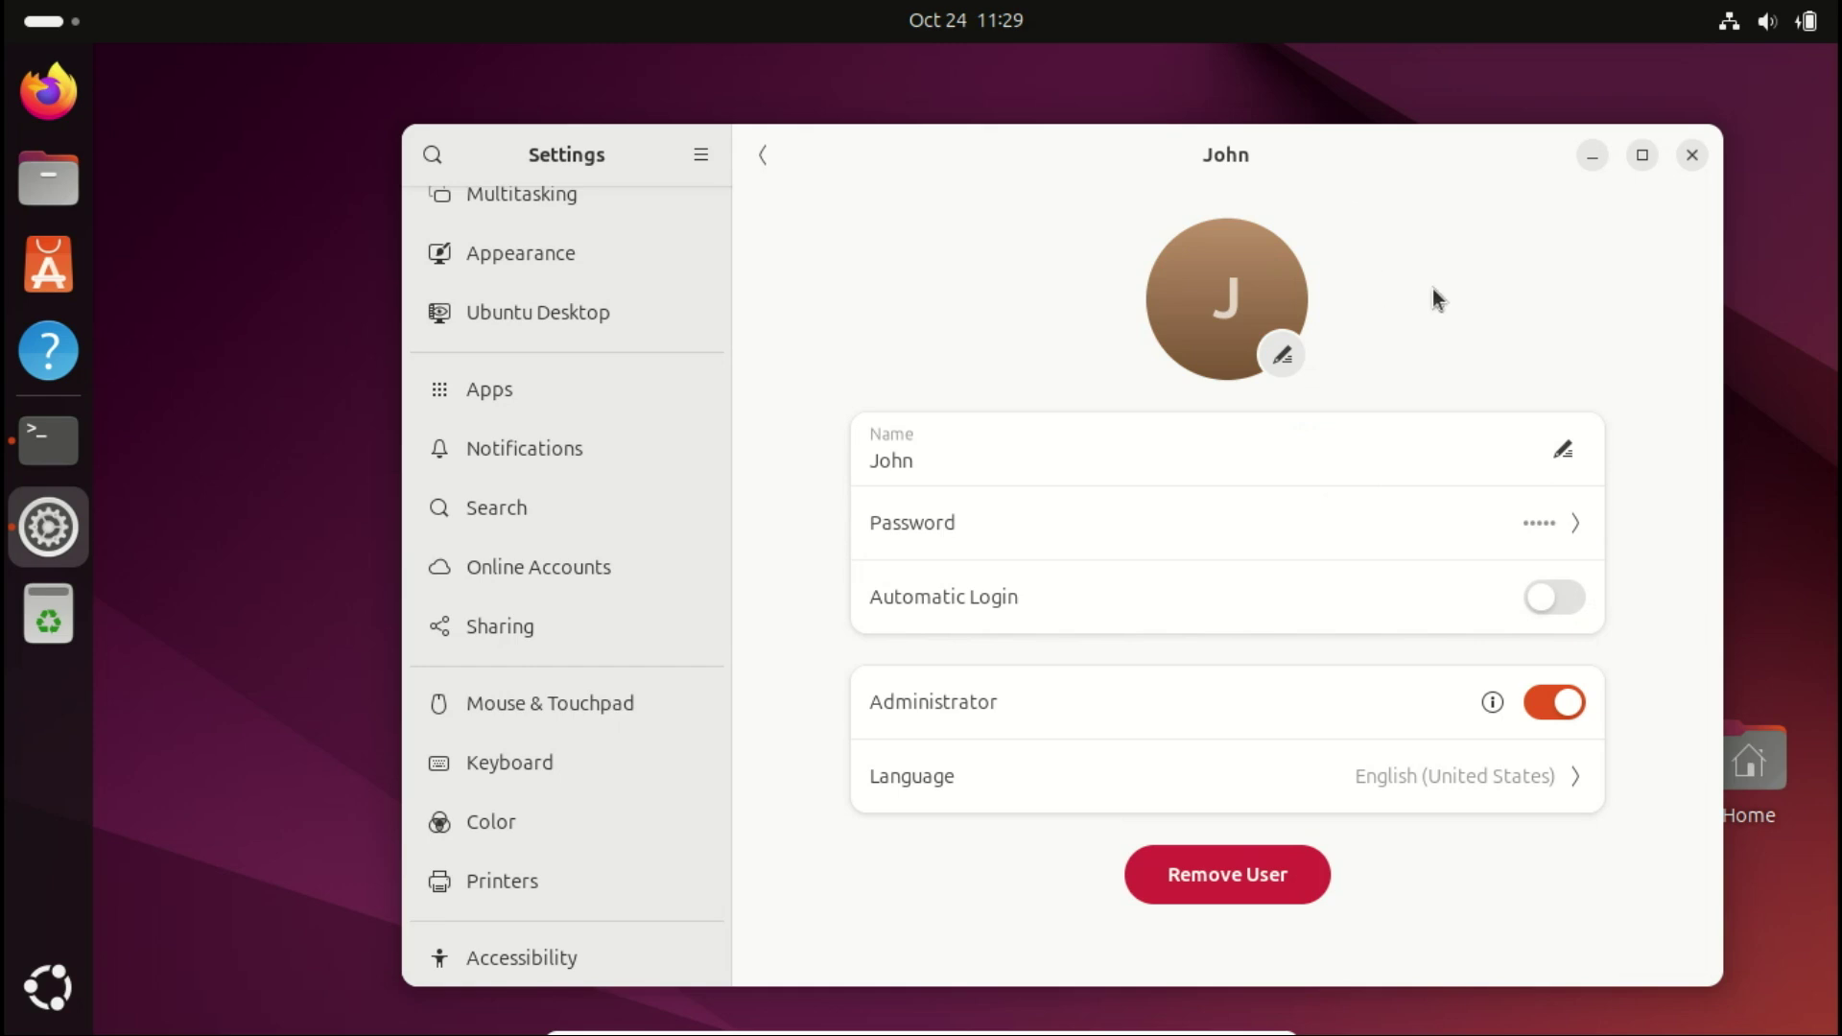
click(1639, 158)
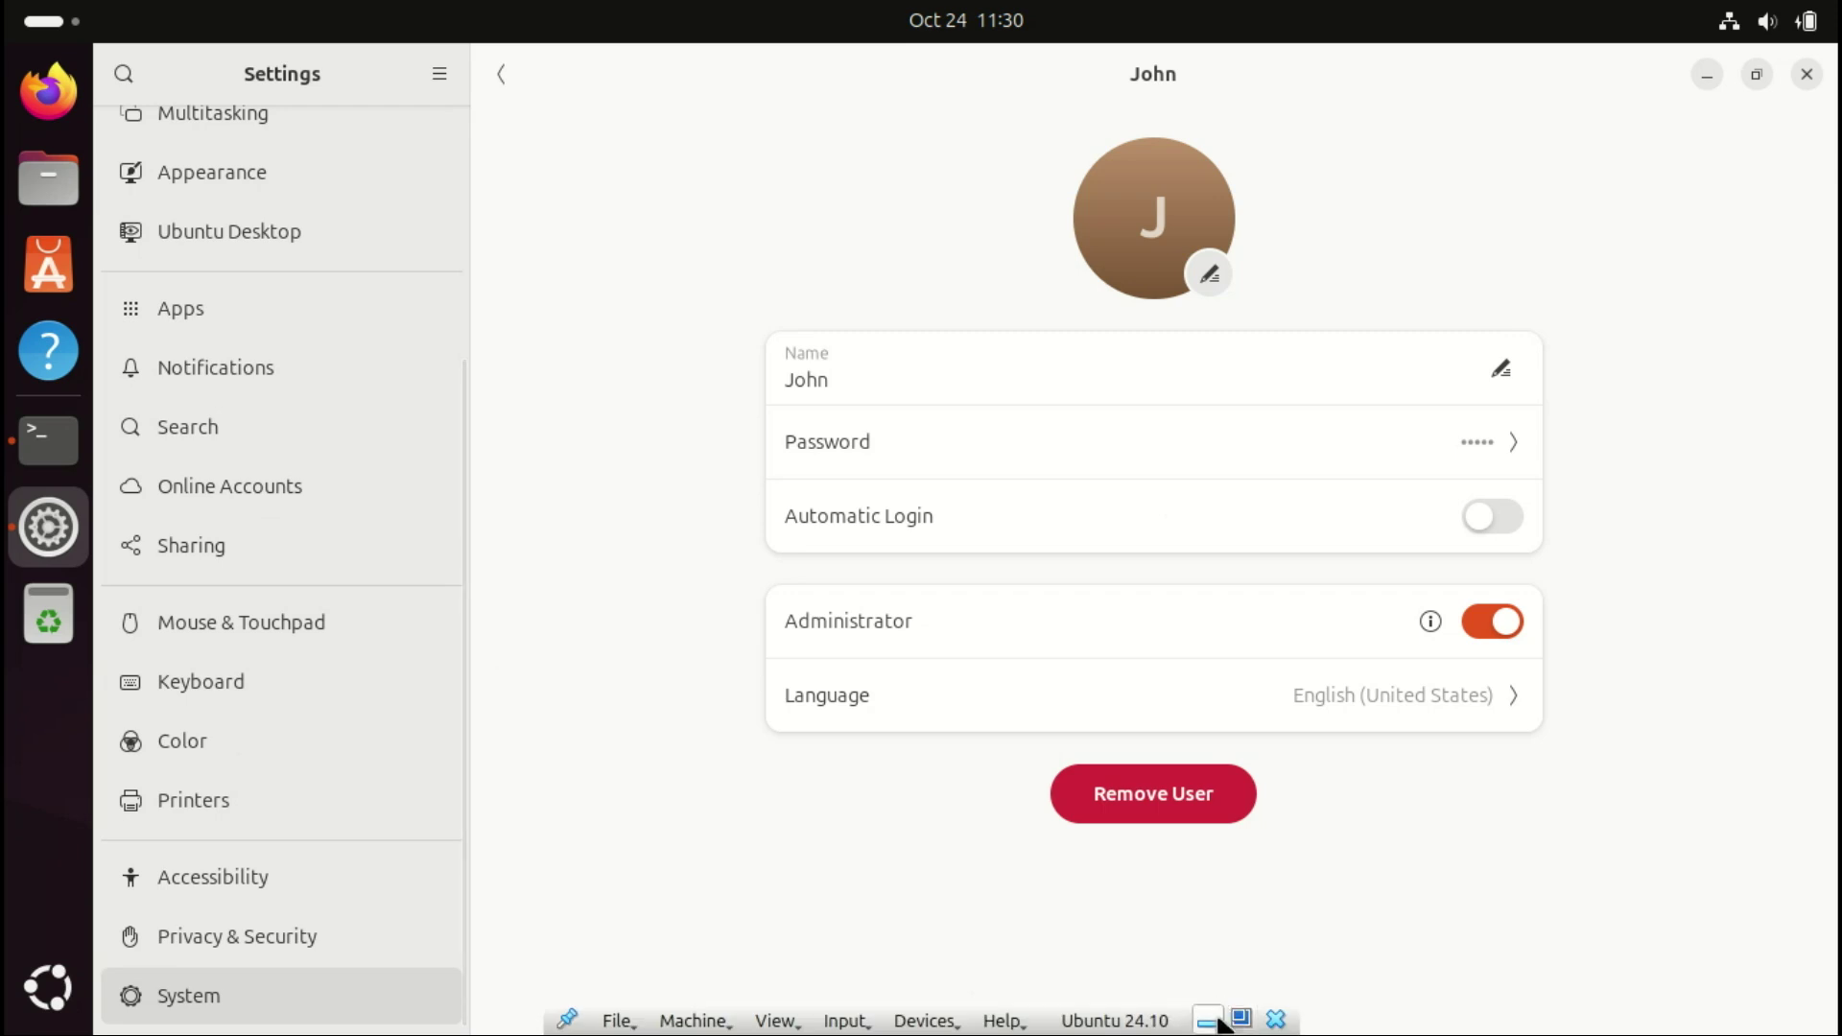
Step: Back in the terminal, delete user walu with sudo deluser walu
key(alt+Tab)
text(del)
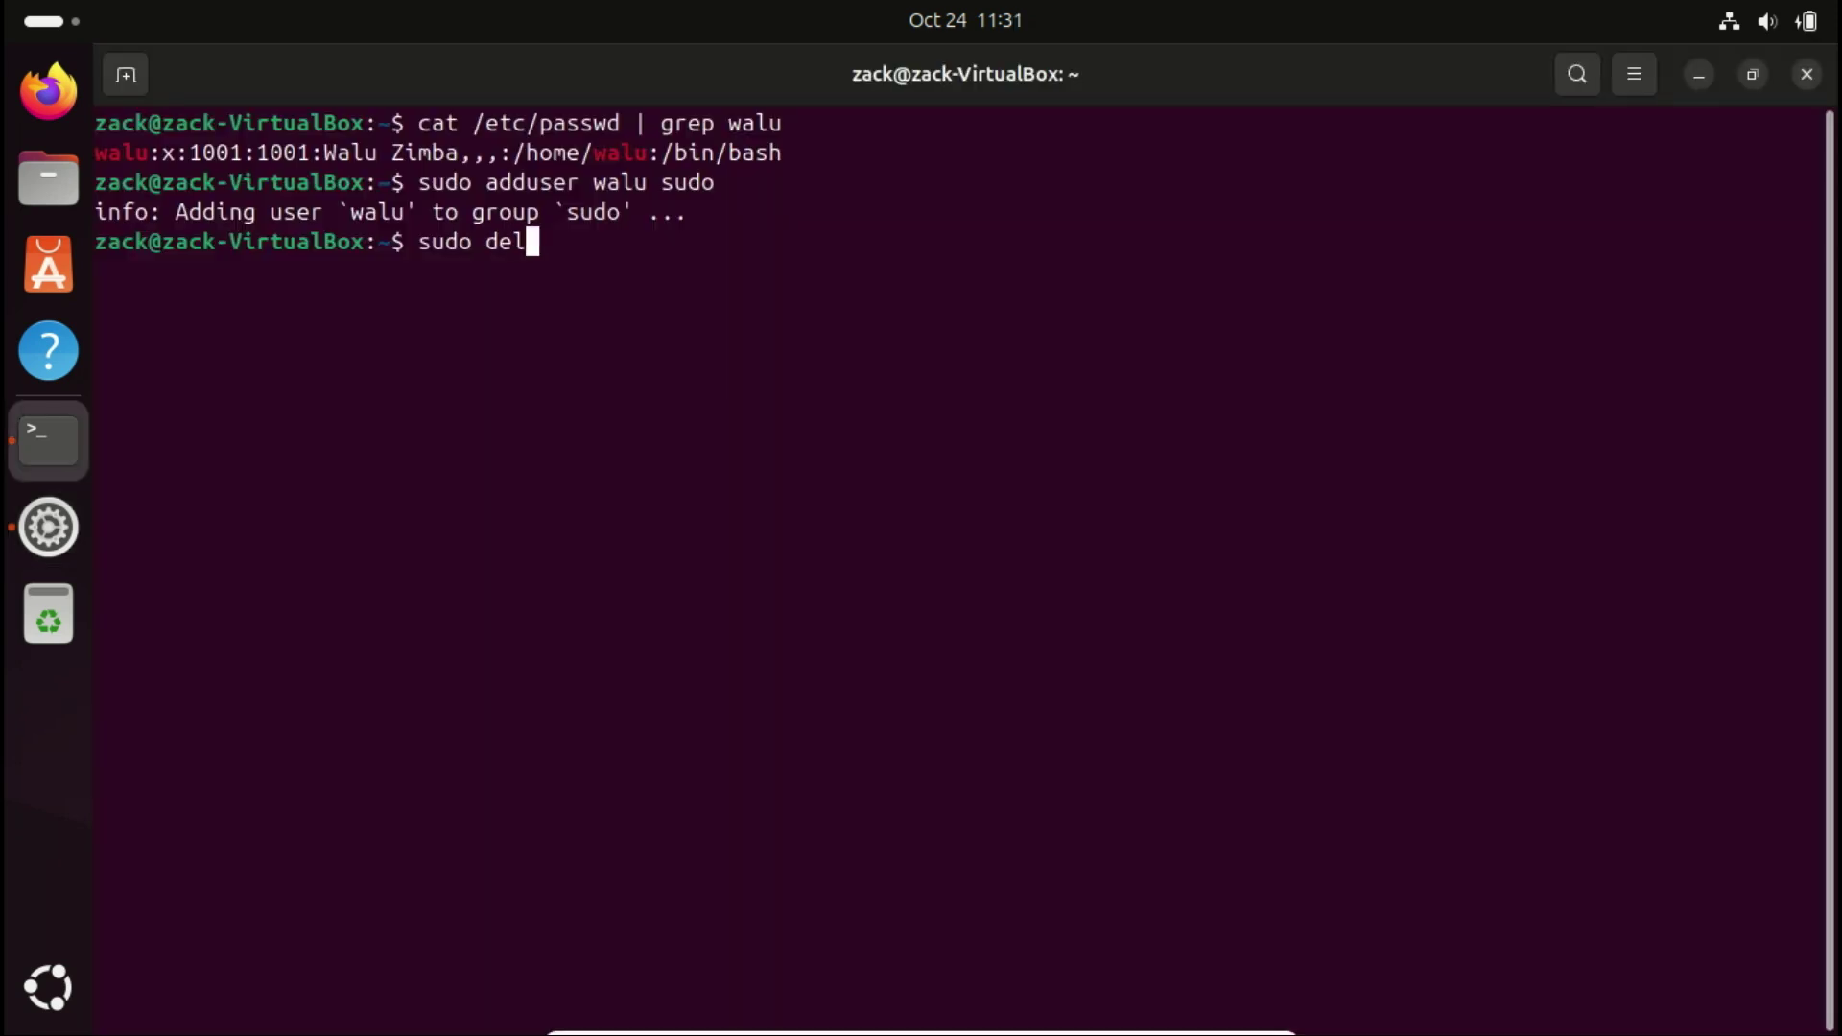
text(user )
text(walu)
key(Return)
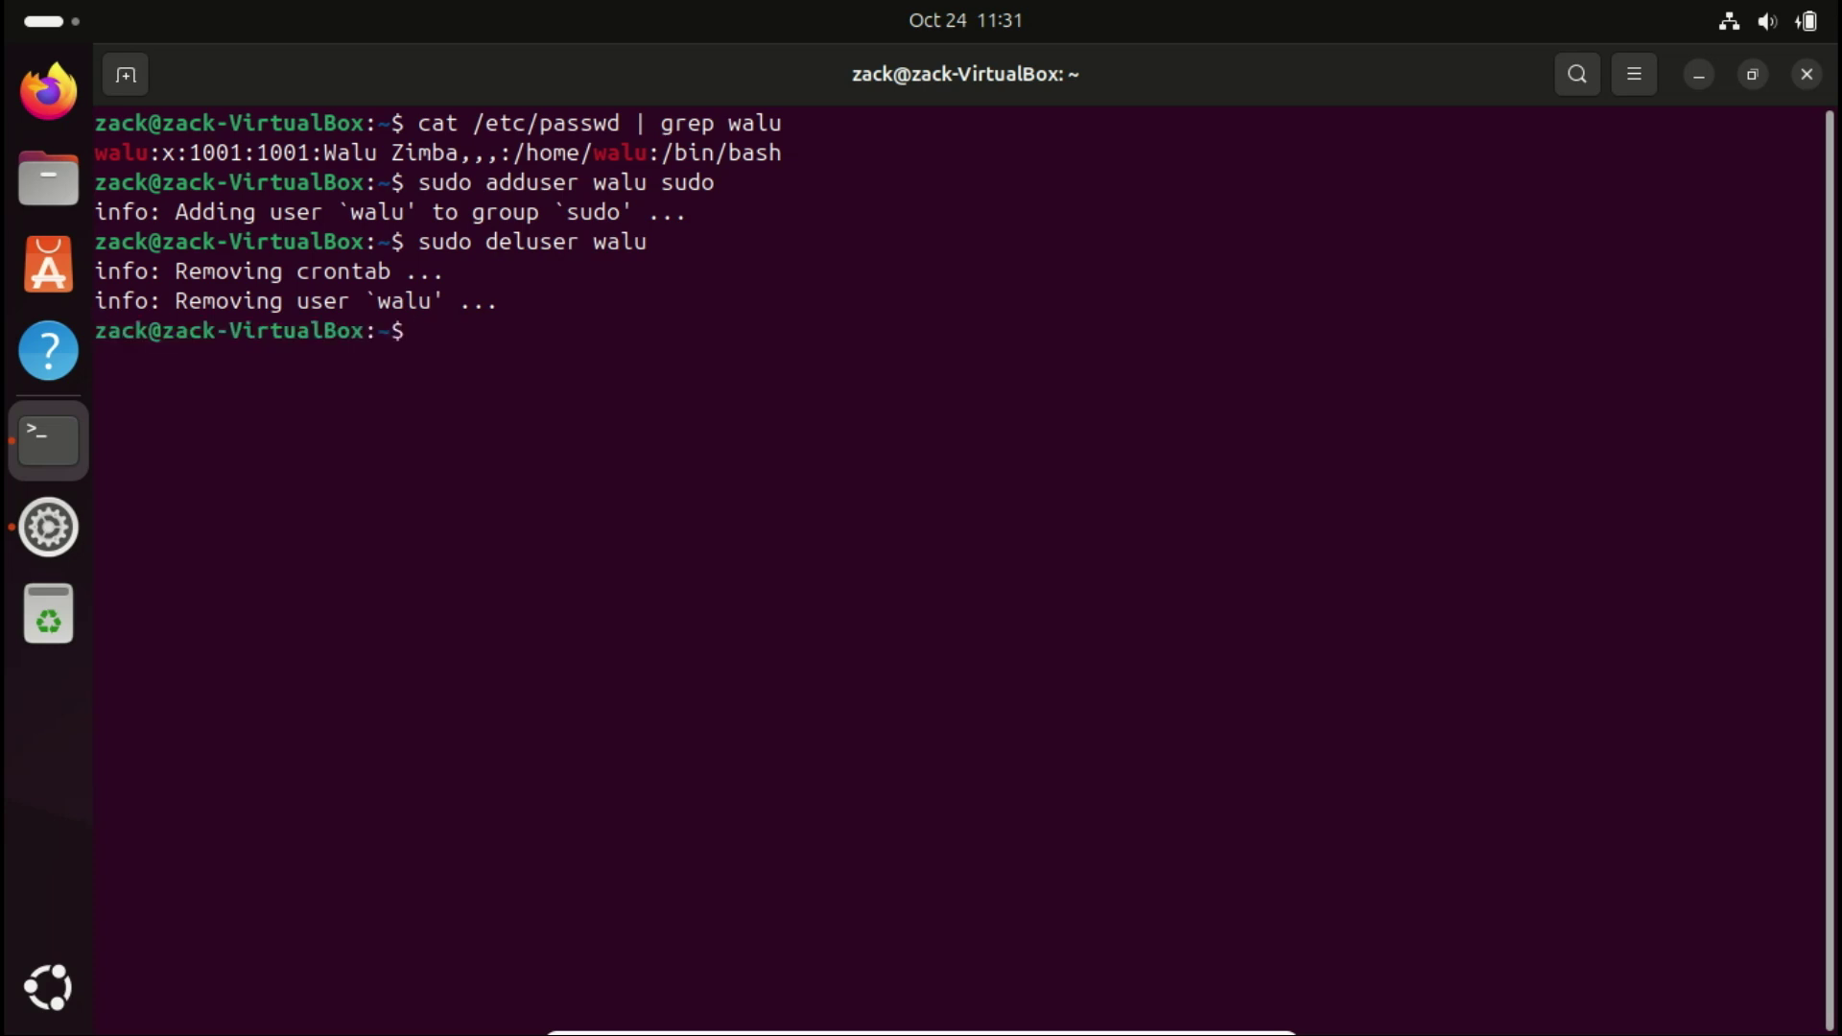
text(sudo deluser --remove)
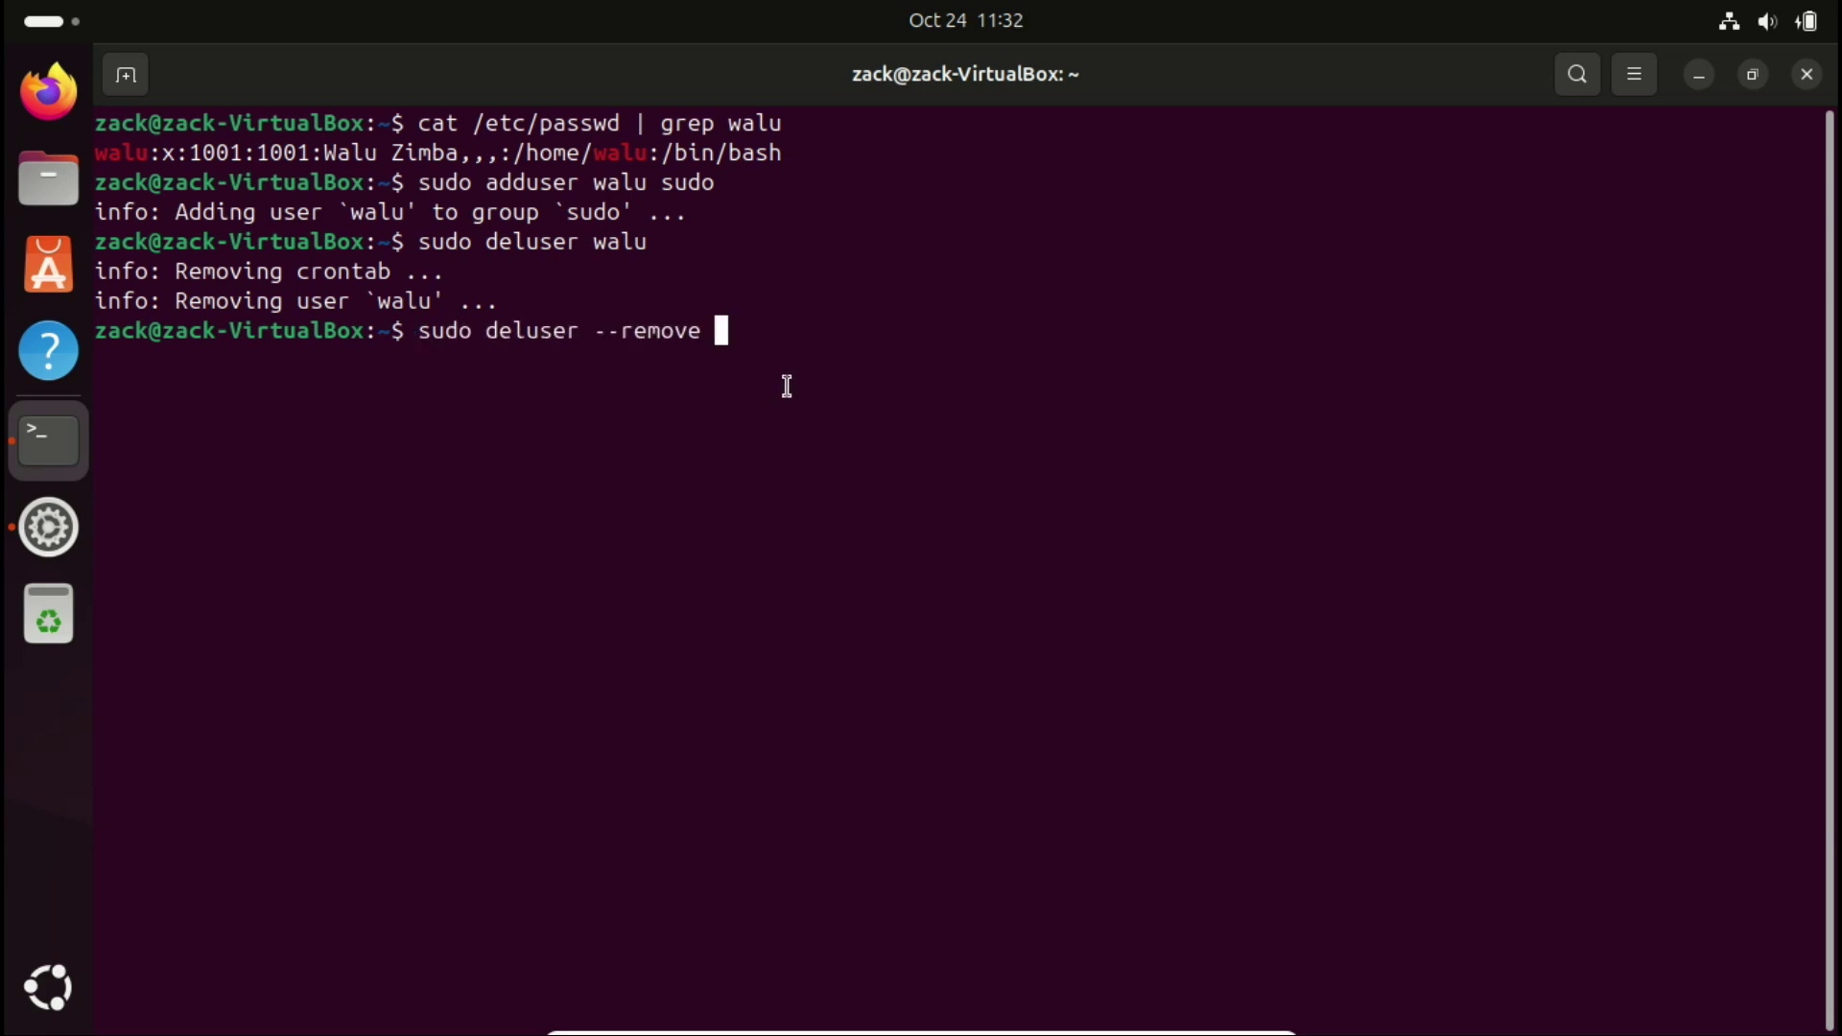
Step: Delete user john and his home files with sudo deluser --remove-home john
key(BackSpace)
text(-)
text(home)
text( jo)
text(hn)
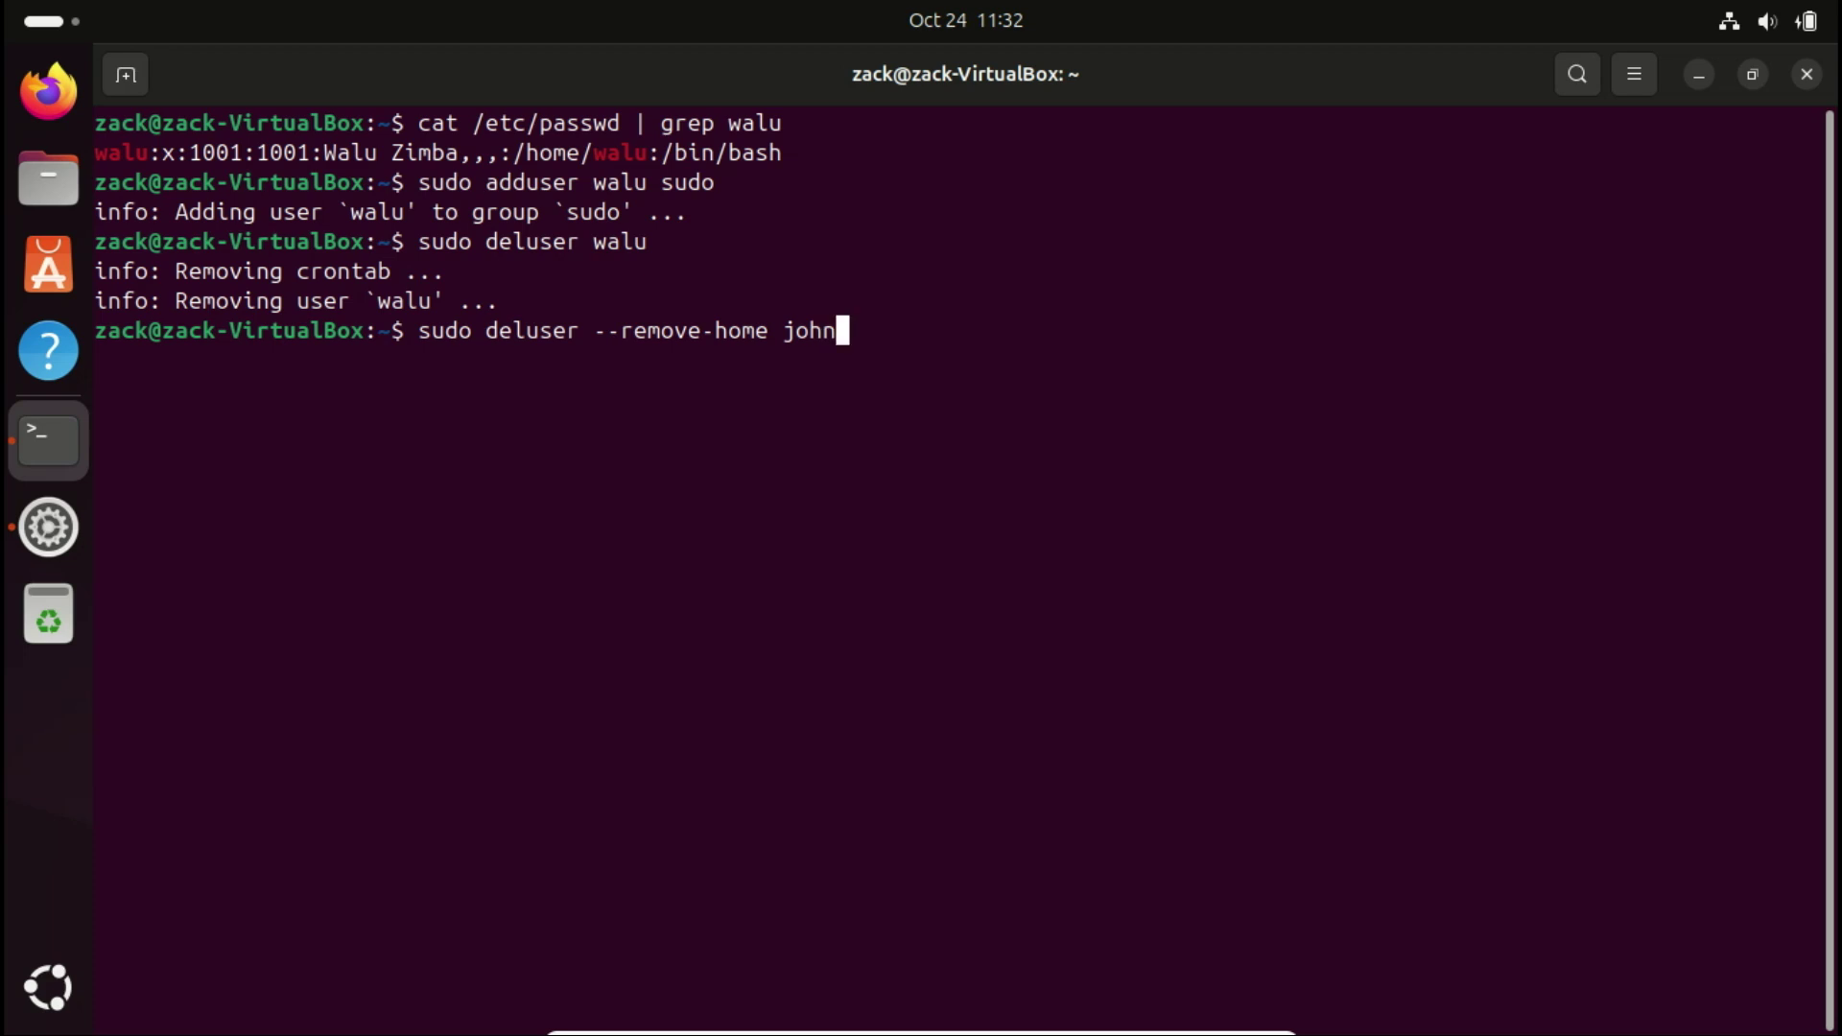
key(Return)
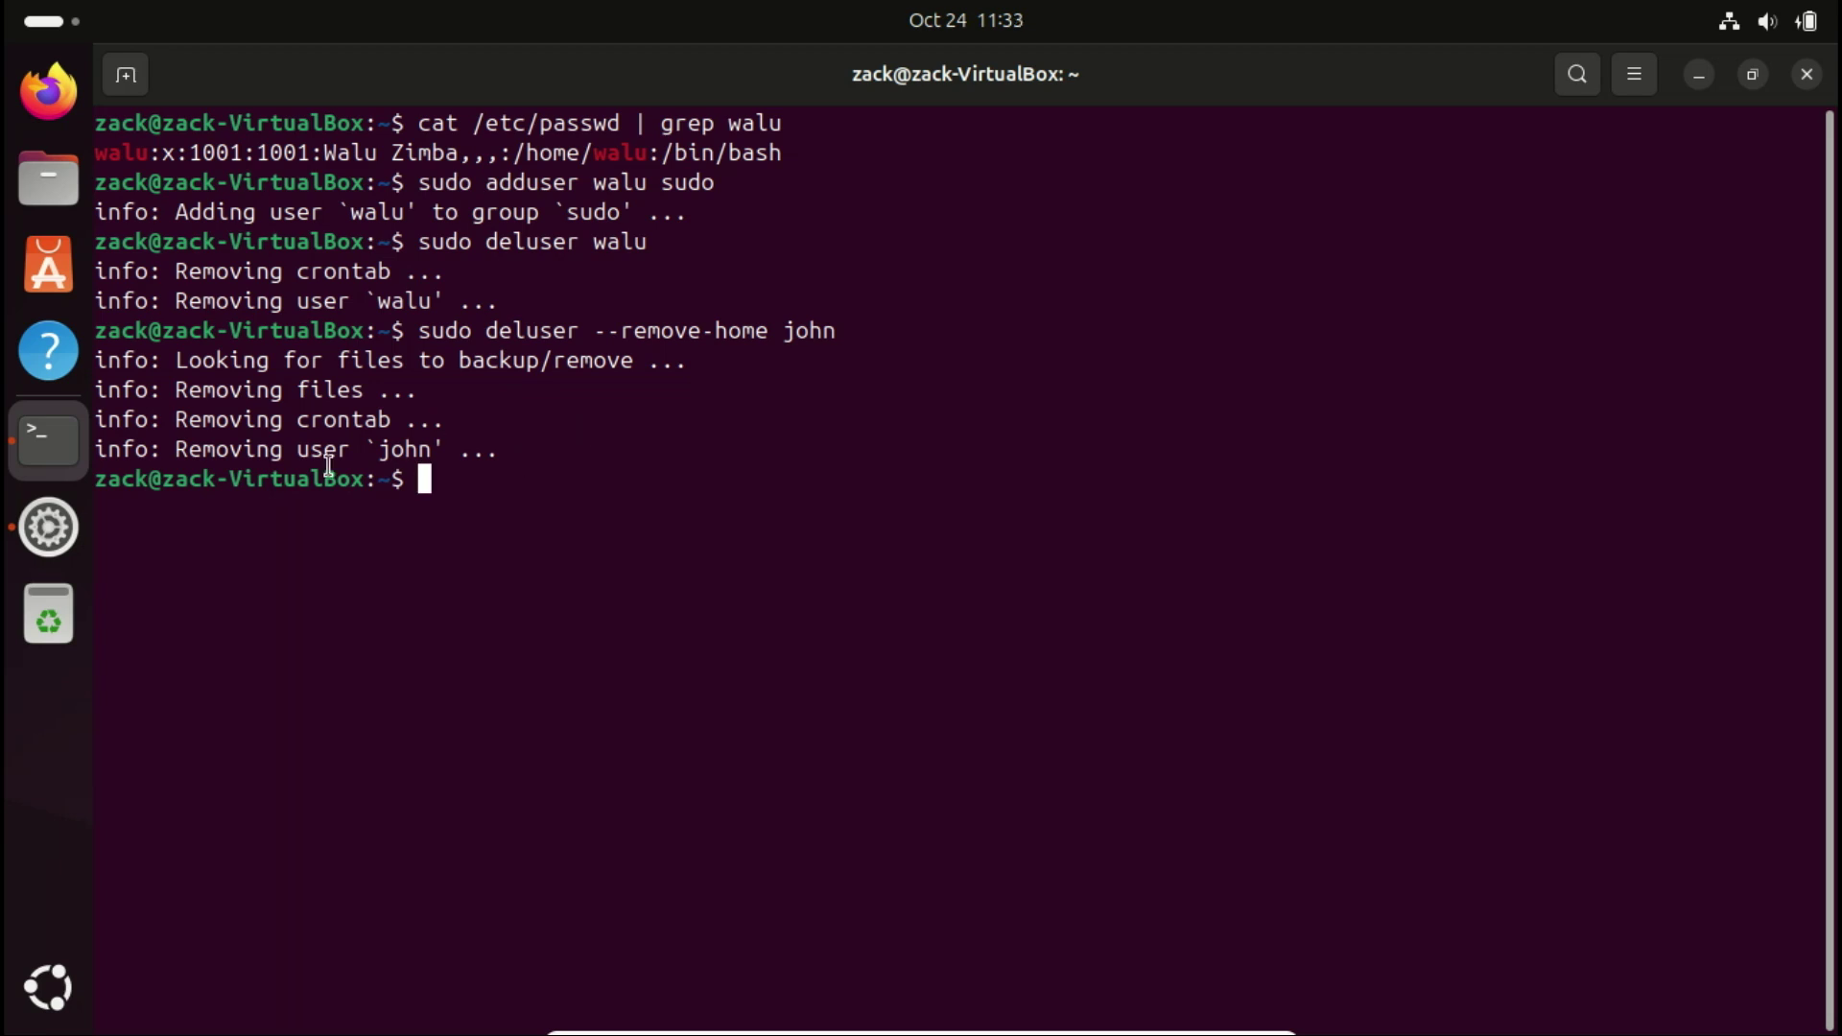
Step: Bring Settings to the front and maximize it to confirm only zack appears under Users
click(48, 528)
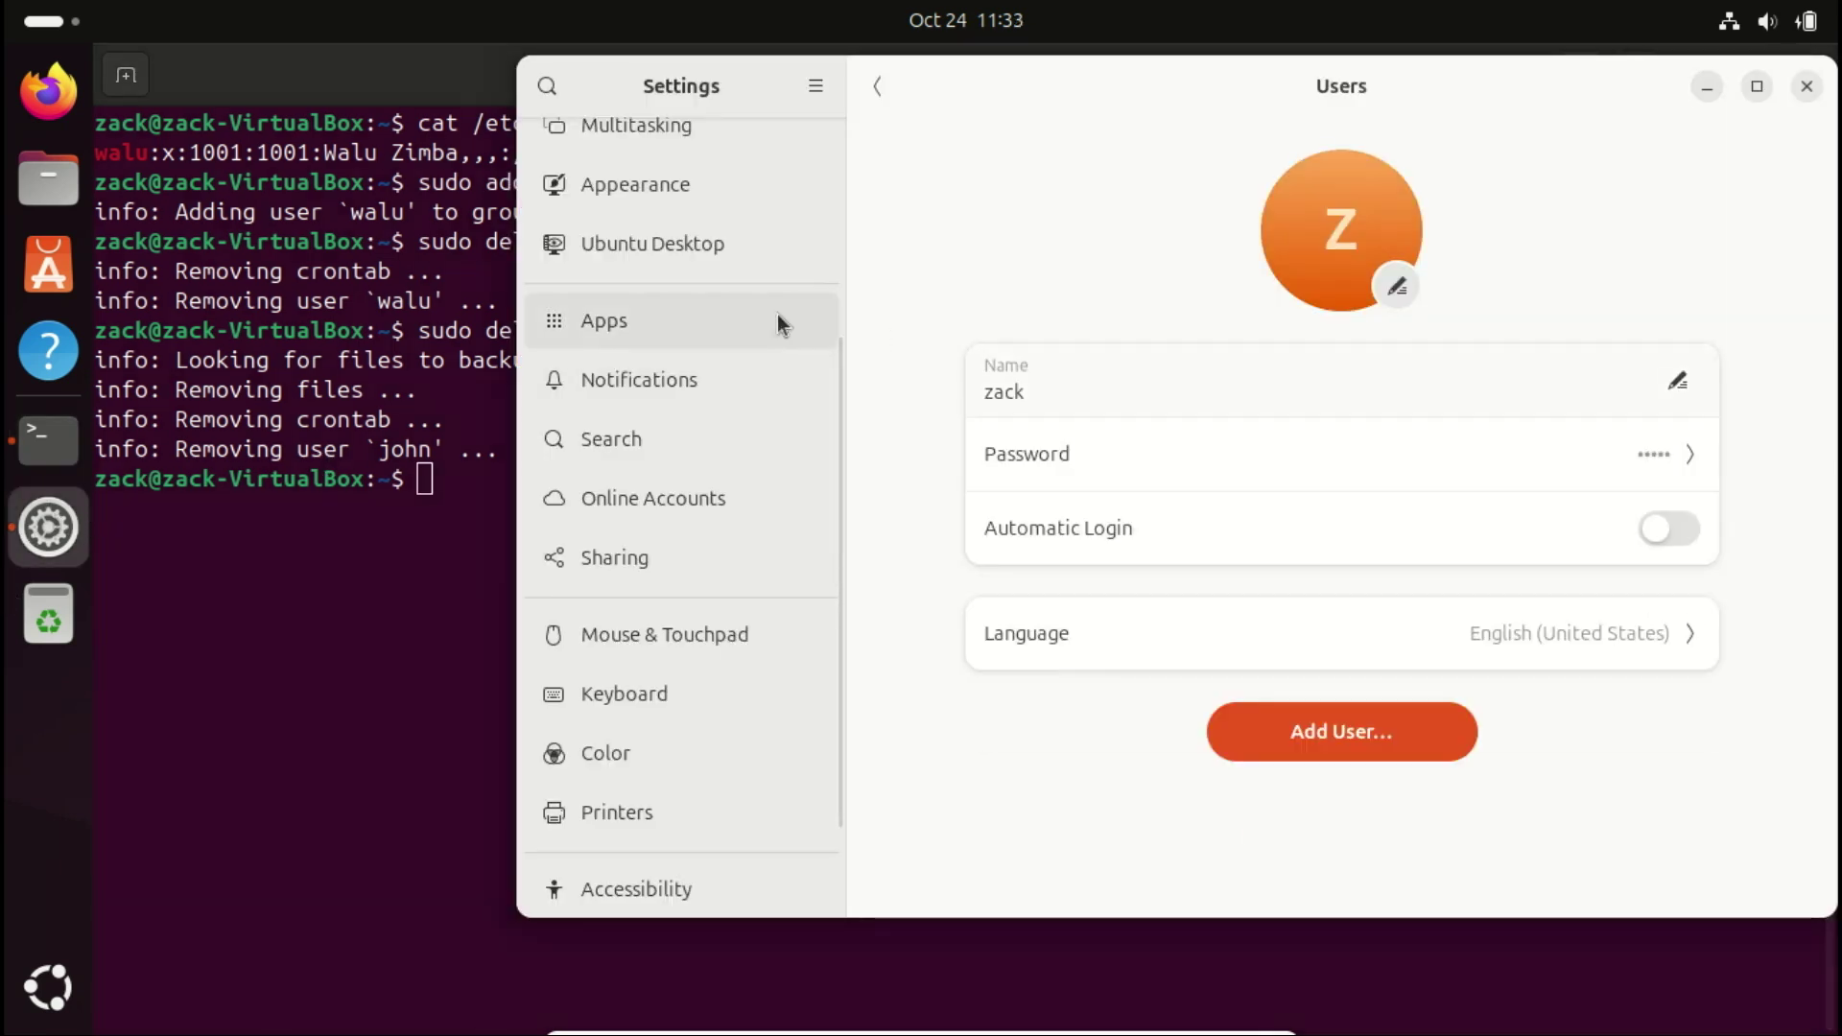
click(1753, 89)
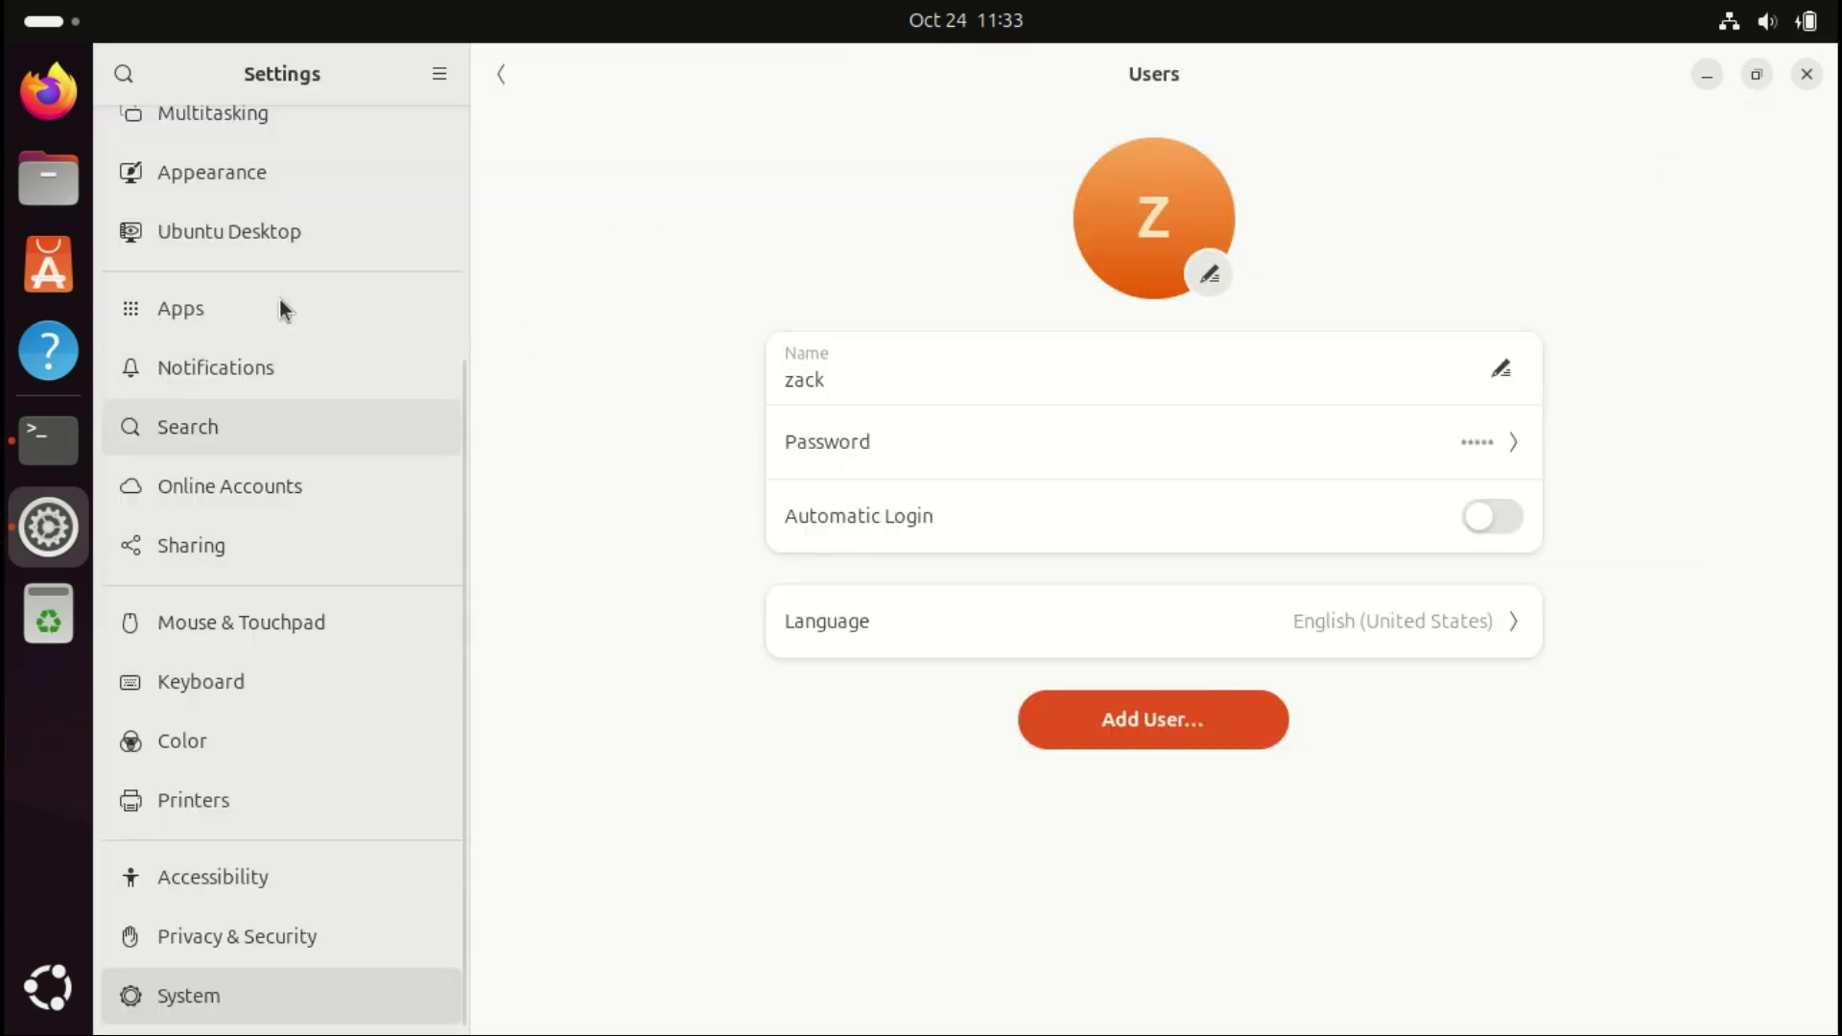